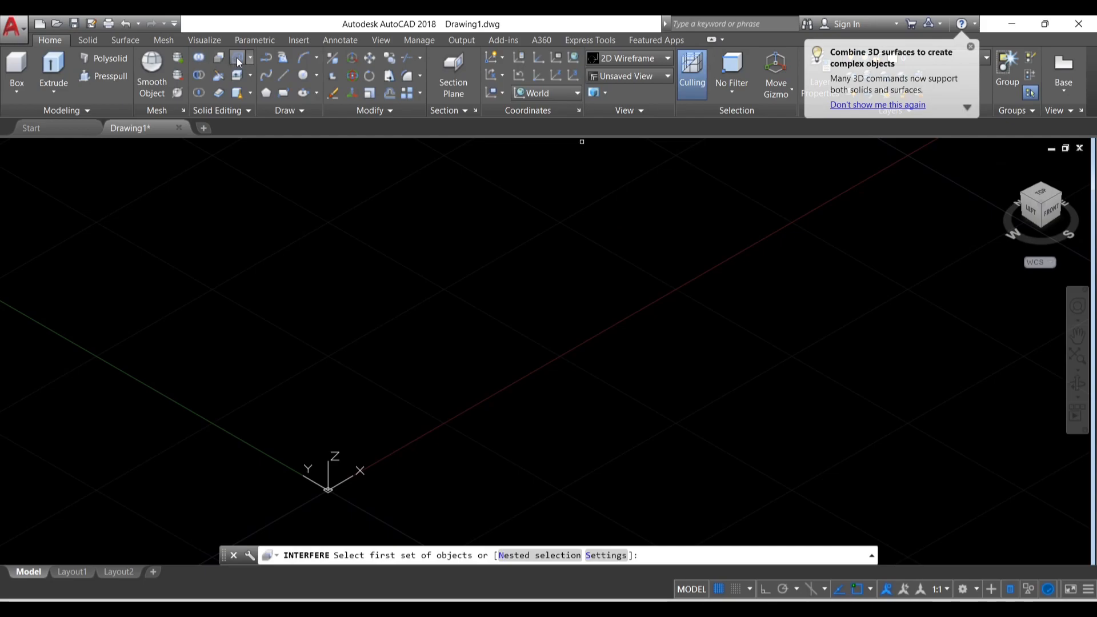
pyautogui.click(251, 57)
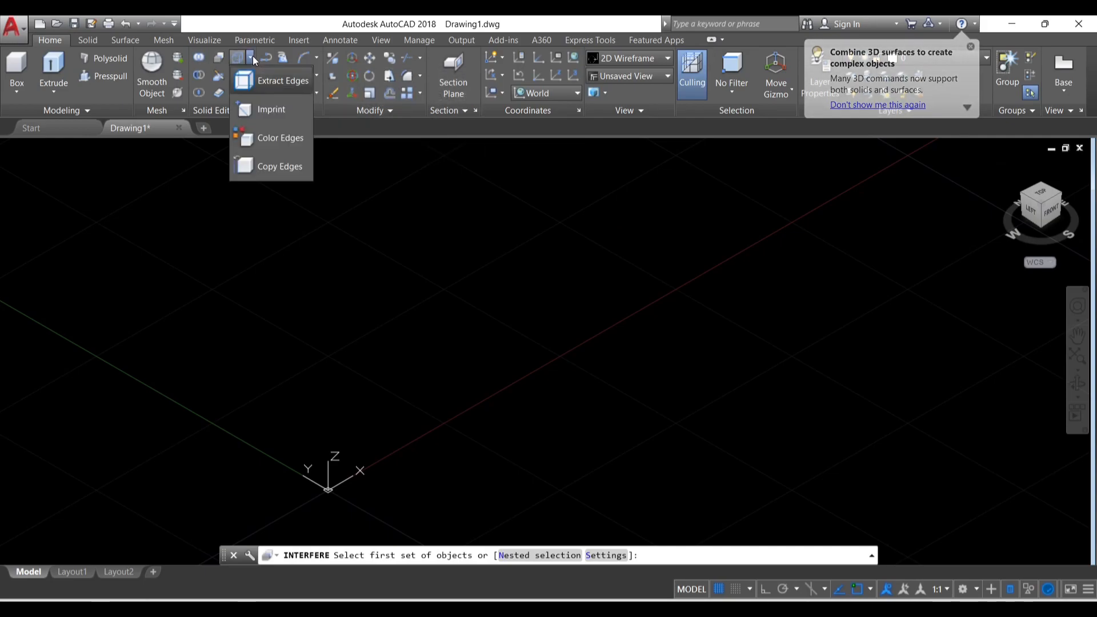
pyautogui.click(252, 56)
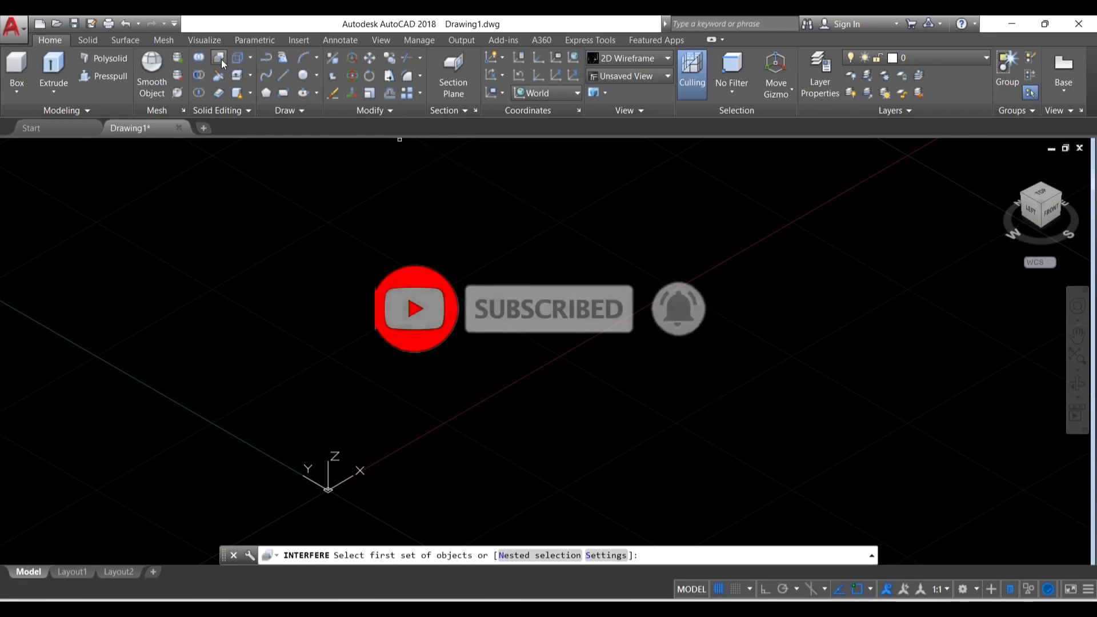
# Step: Draw a cube-like box about 6.2 units high beside the origin
pyautogui.click(9, 66)
pyautogui.click(286, 376)
pyautogui.click(450, 369)
pyautogui.click(449, 287)
# Step: Draw a longer, flatter box about 3.1 units high overlapping the first one, and set the visual style to Realistic
pyautogui.press('Return')
pyautogui.click(460, 398)
pyautogui.click(386, 233)
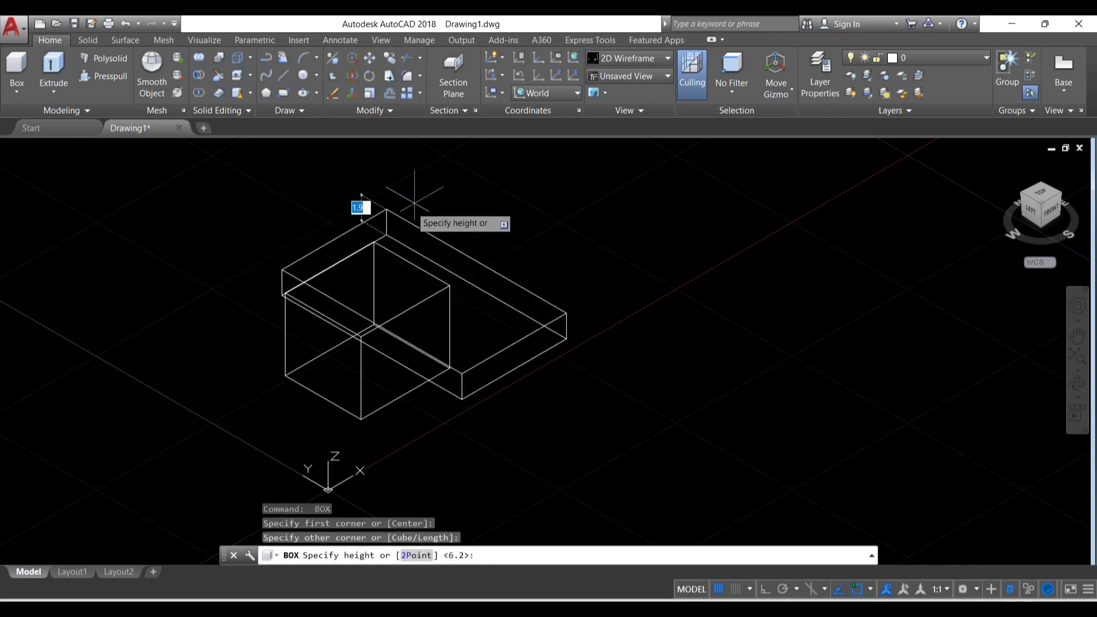
pyautogui.click(491, 194)
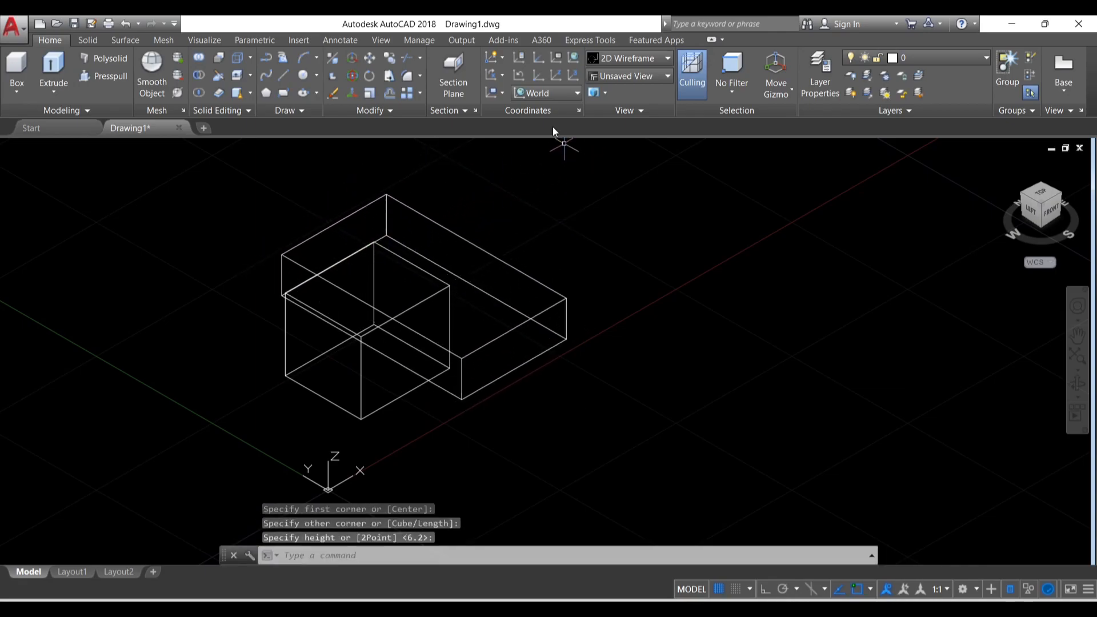
pyautogui.click(646, 58)
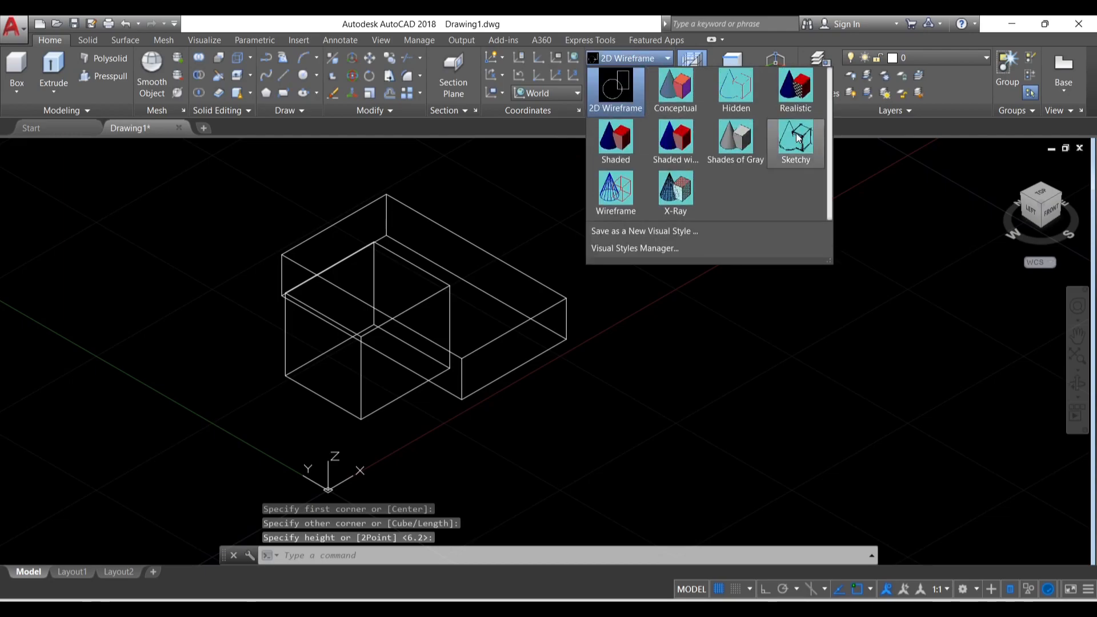
pyautogui.click(797, 94)
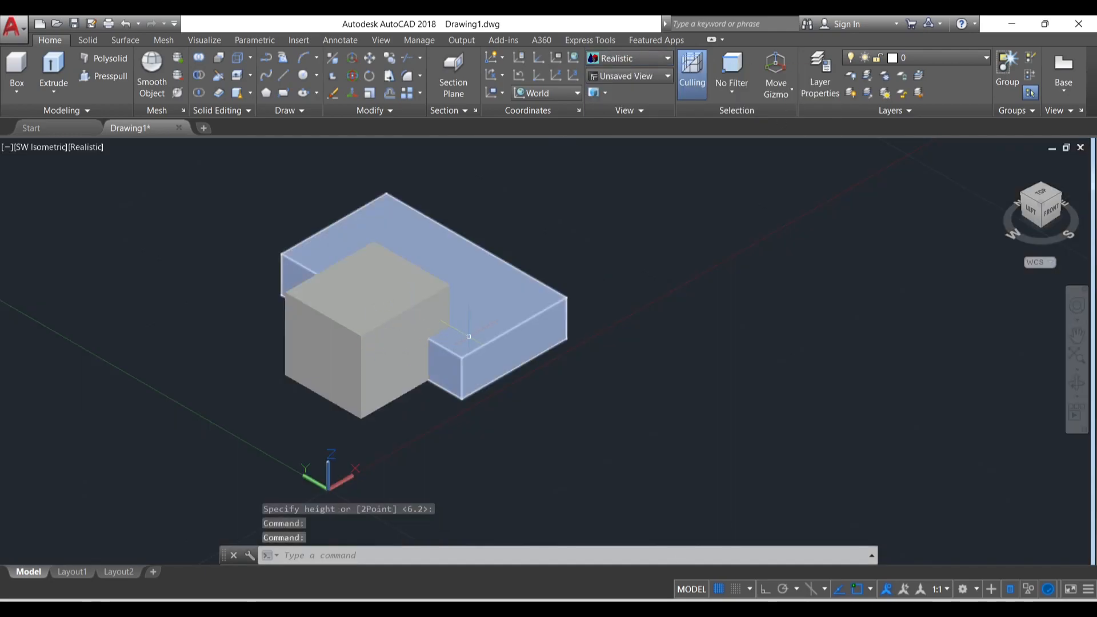
pyautogui.click(220, 56)
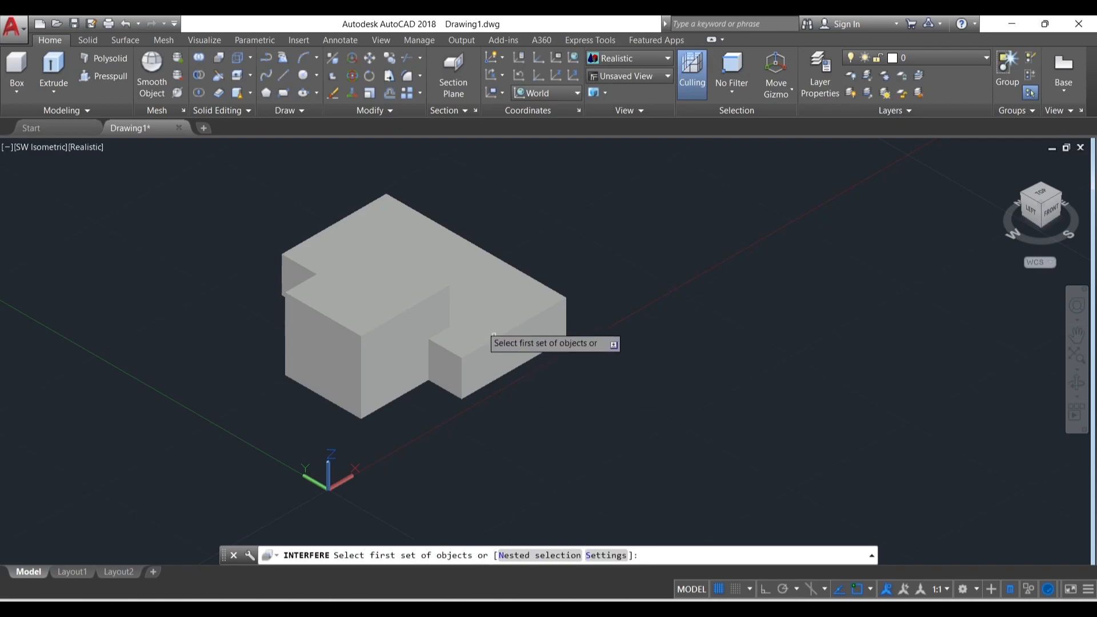
pyautogui.click(374, 335)
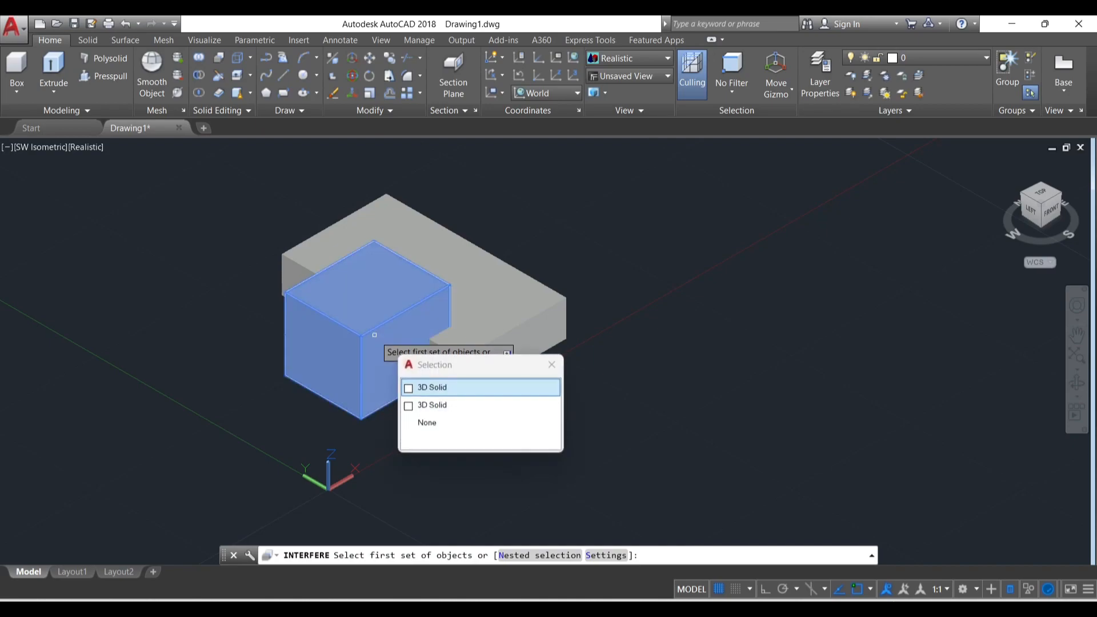
pyautogui.click(448, 387)
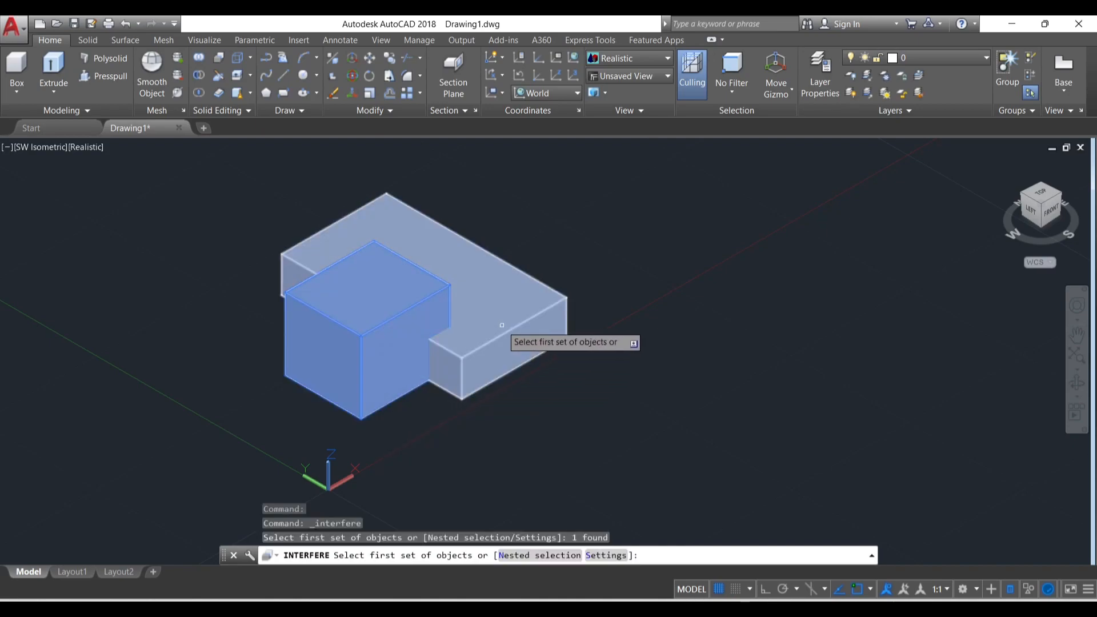
pyautogui.click(494, 322)
pyautogui.press('Return')
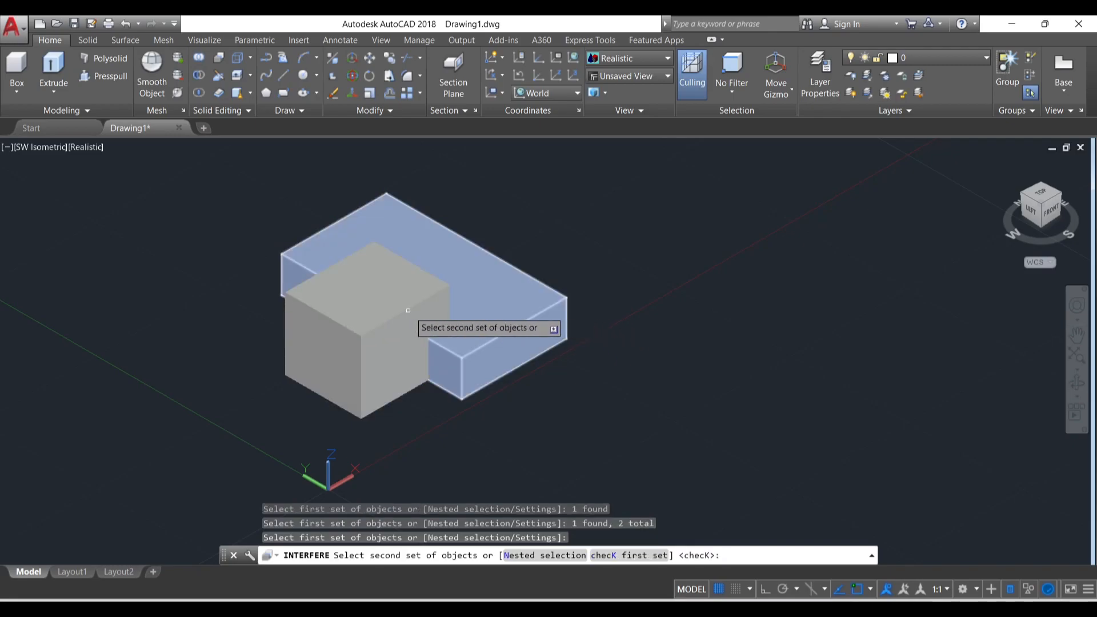
pyautogui.press('Escape')
pyautogui.press('Escape')
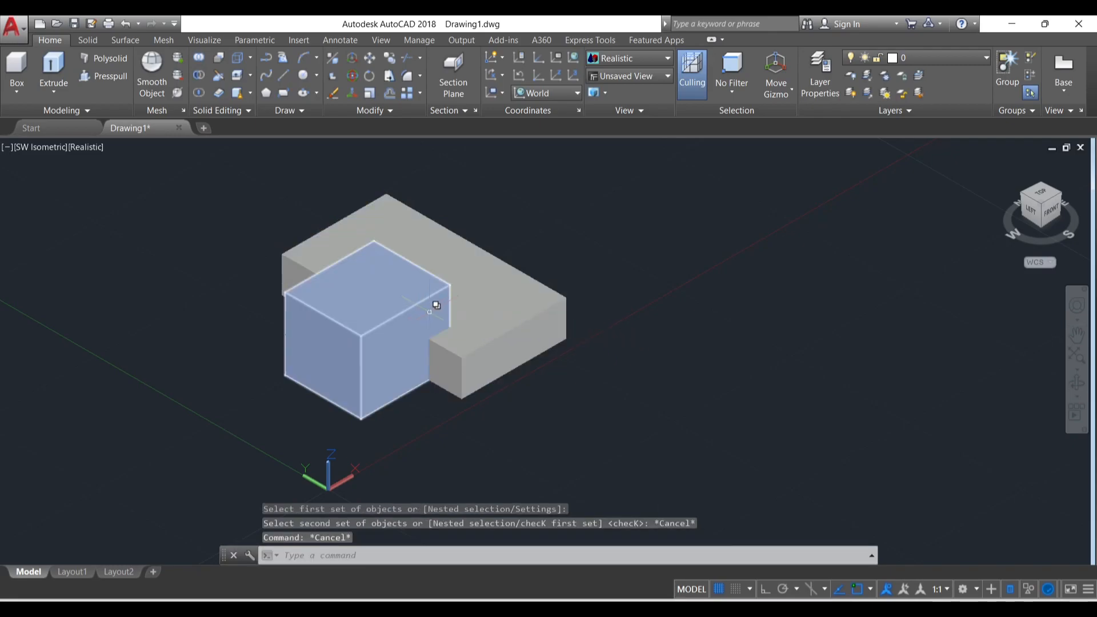
pyautogui.hotkey('ctrl', 'z')
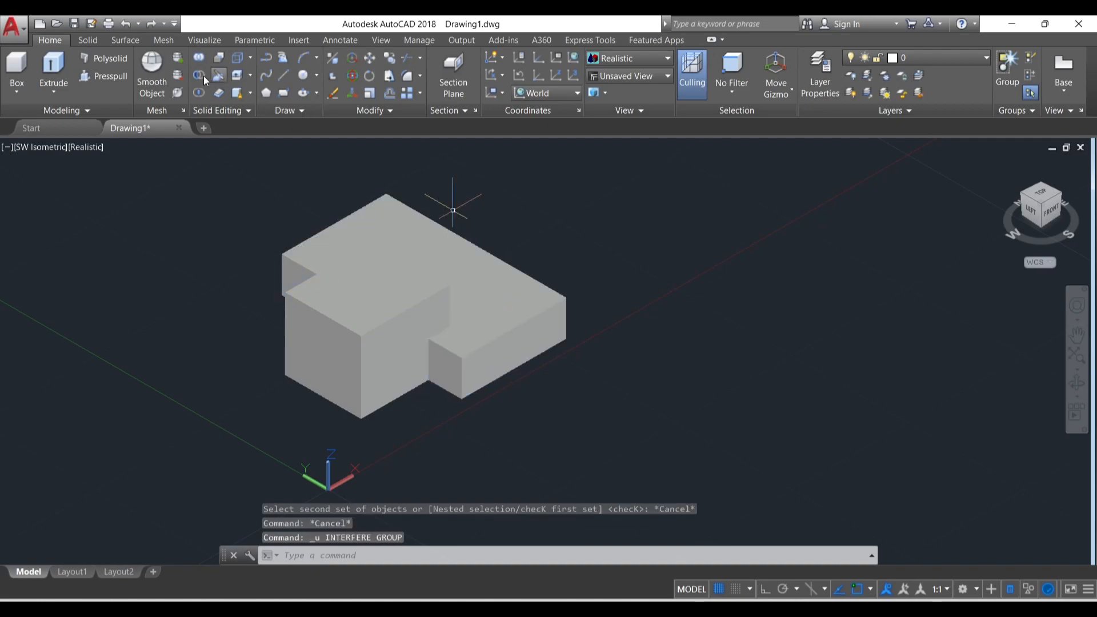
# Step: Check interference between the two boxes, with the cube-like box as first set and the flat box as second set
pyautogui.click(219, 57)
pyautogui.click(423, 344)
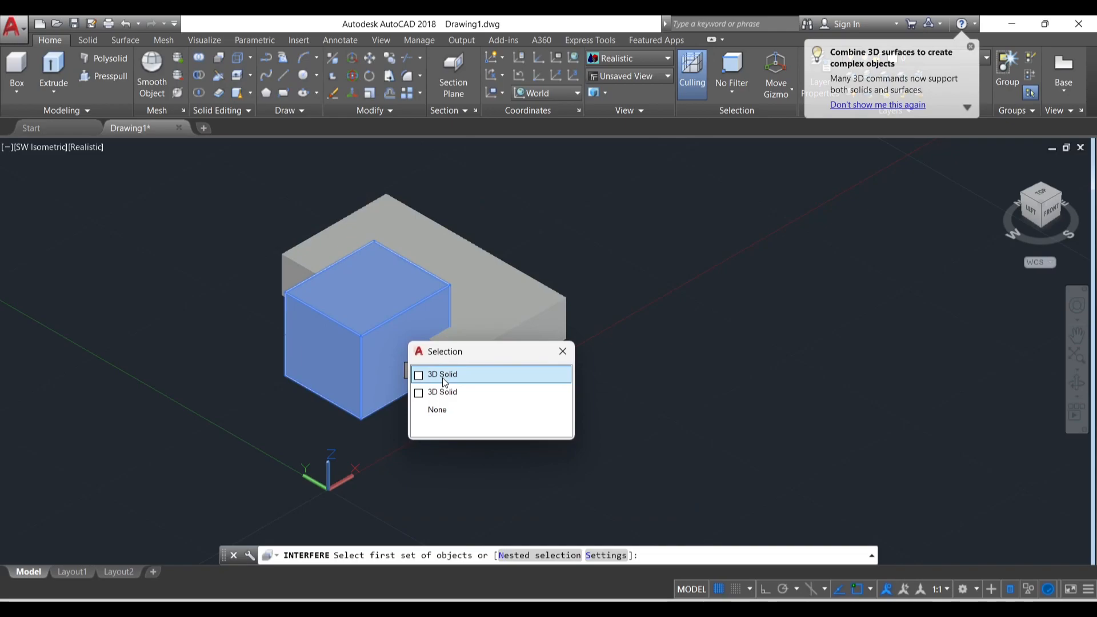
pyautogui.click(420, 380)
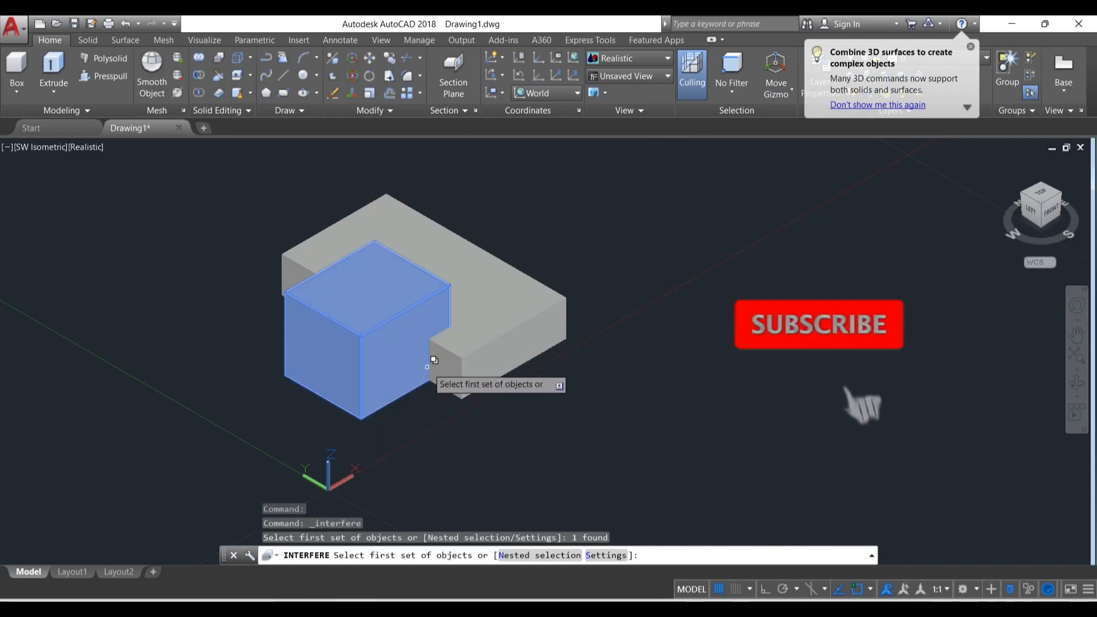
pyautogui.press('Return')
pyautogui.click(525, 303)
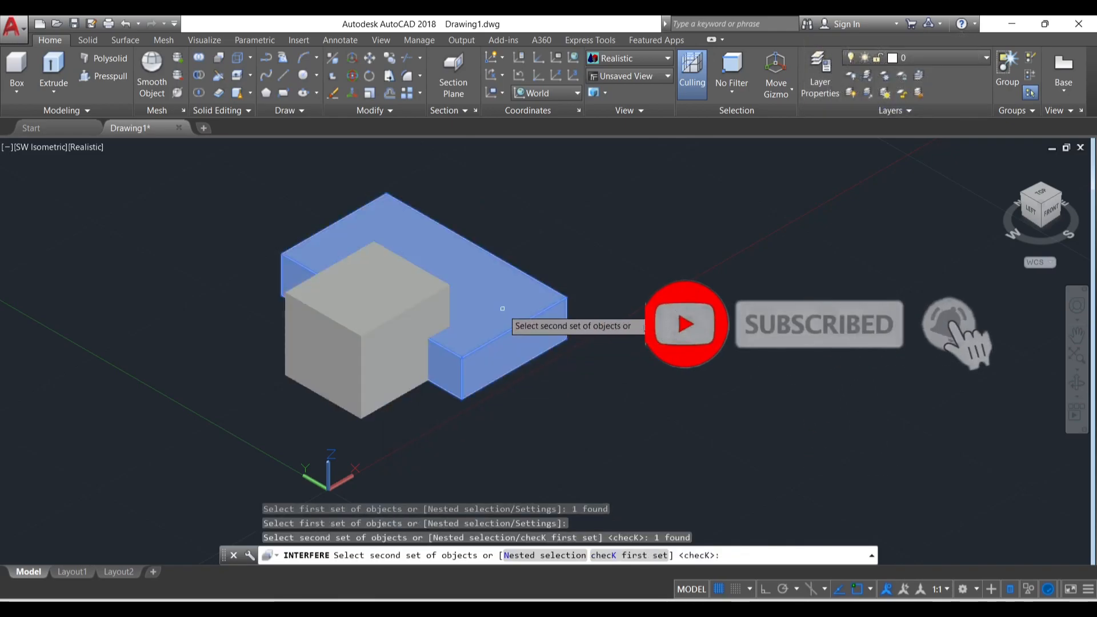
pyautogui.press('Return')
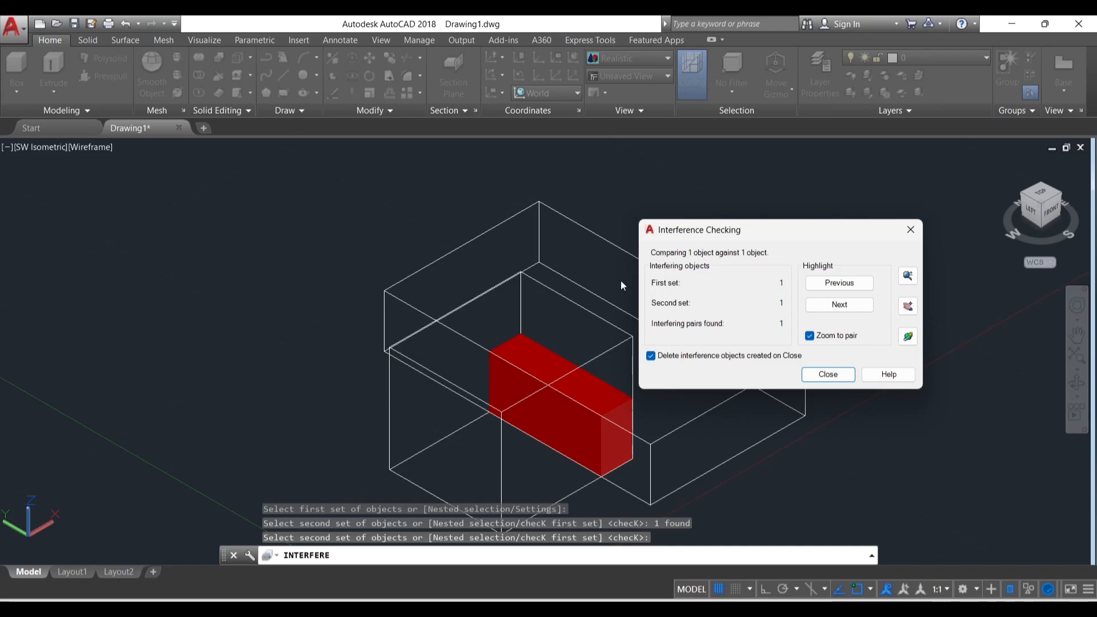
pyautogui.click(911, 229)
# Step: Erase both overlapping boxes from the drawing
pyautogui.click(577, 330)
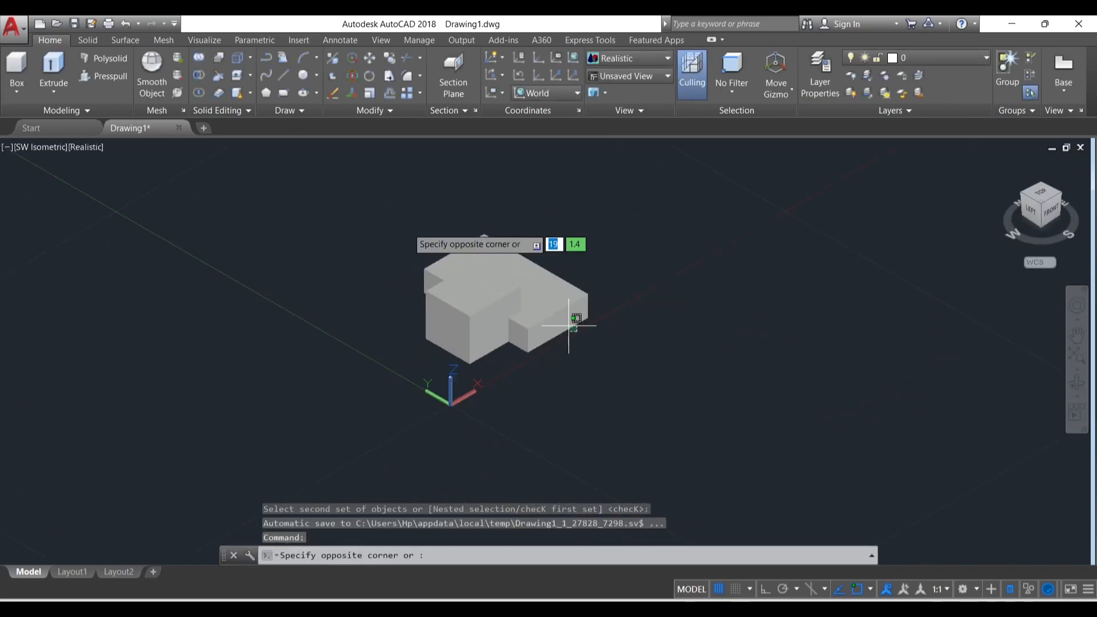
pyautogui.click(405, 205)
pyautogui.press('Delete')
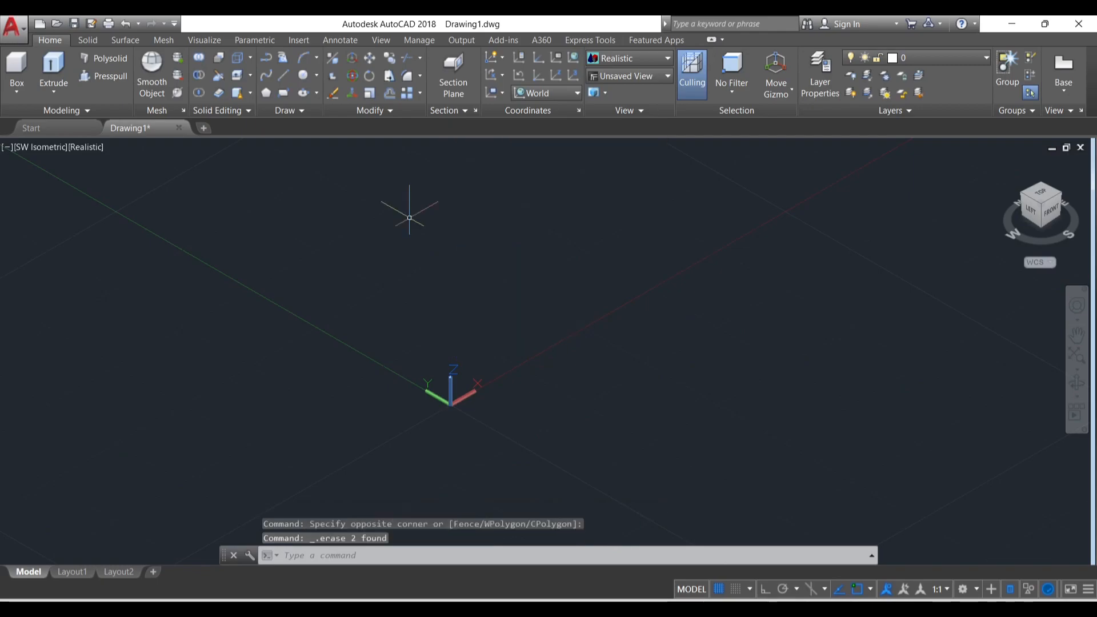
# Step: Draw a new elongated box about 11 units high near the origin, with its long side along the X axis
pyautogui.click(17, 68)
pyautogui.click(368, 298)
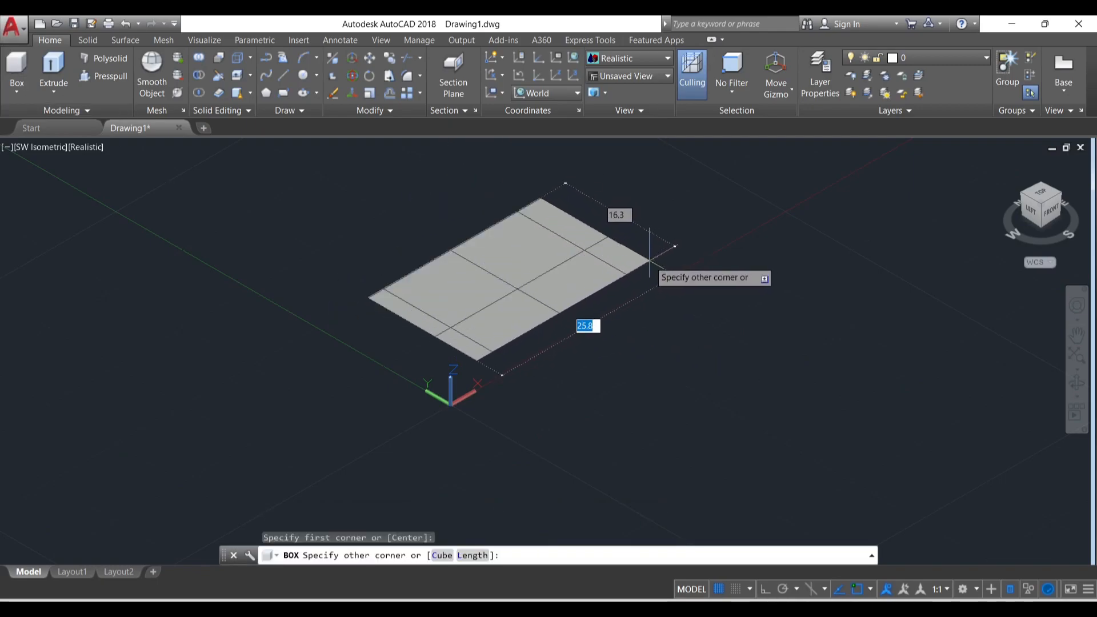
pyautogui.click(624, 248)
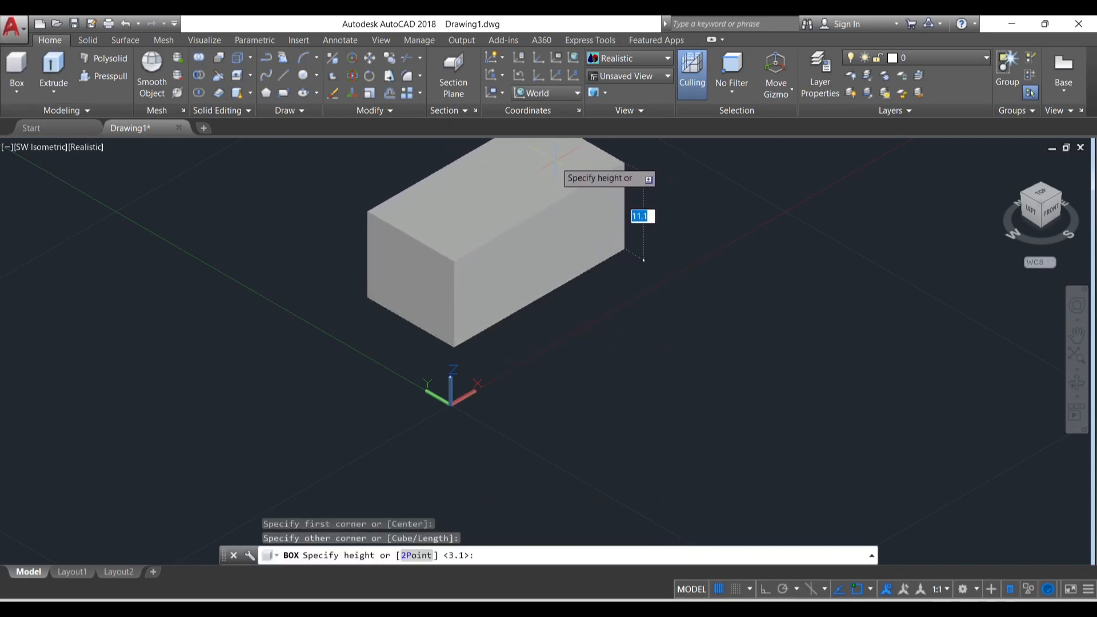
pyautogui.click(631, 211)
pyautogui.scroll(-1, 481, 460)
pyautogui.moveTo(481, 460); pyautogui.dragTo(472, 536, button='middle')
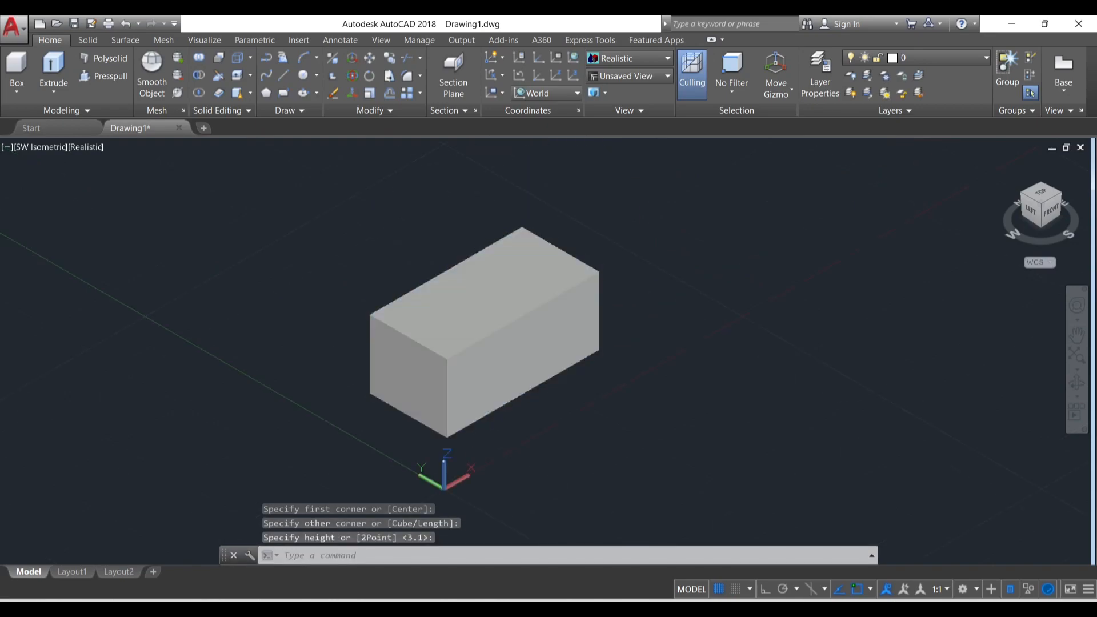
pyautogui.moveTo(343, 205); pyautogui.dragTo(347, 237, button='middle')
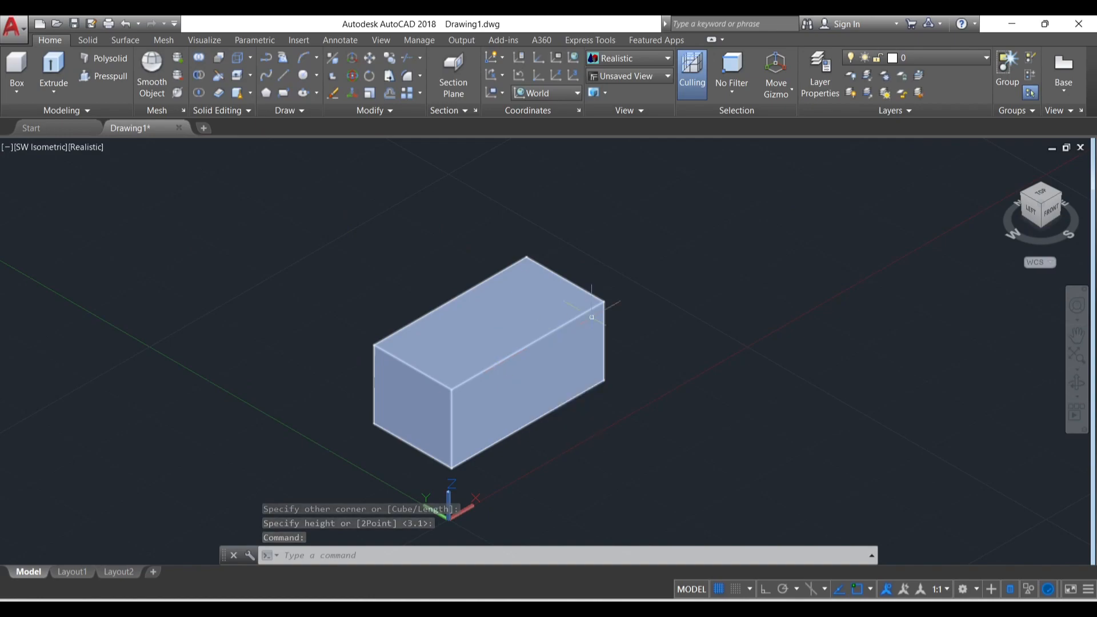
# Step: With Ortho on, draw a straight line along the Y direction crossing under the middle of the box and extending past both sides
pyautogui.click(284, 75)
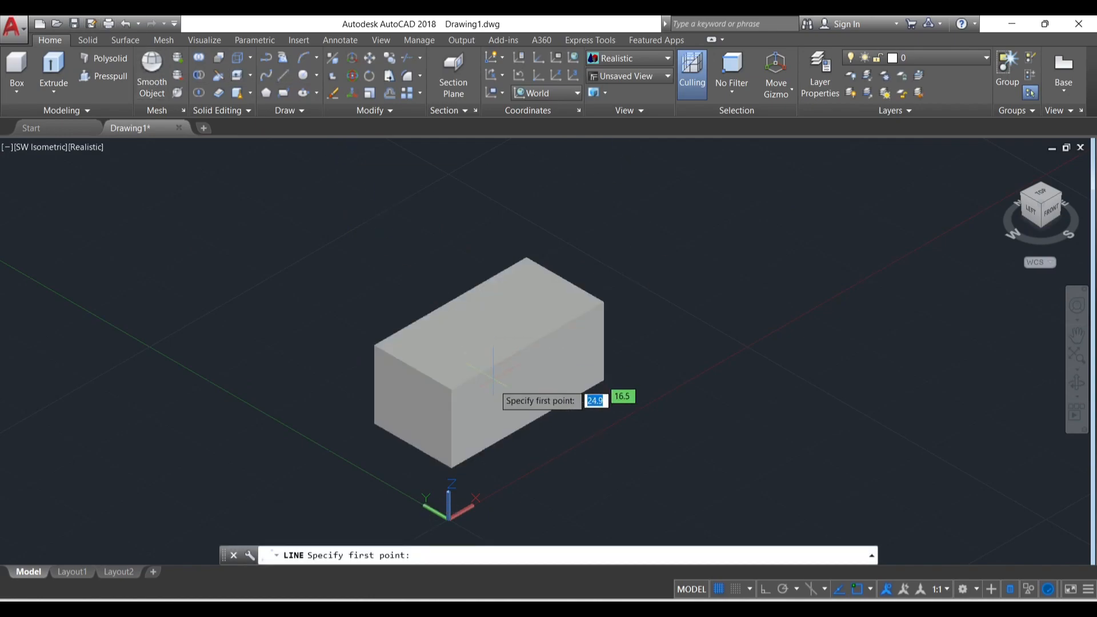
pyautogui.click(550, 457)
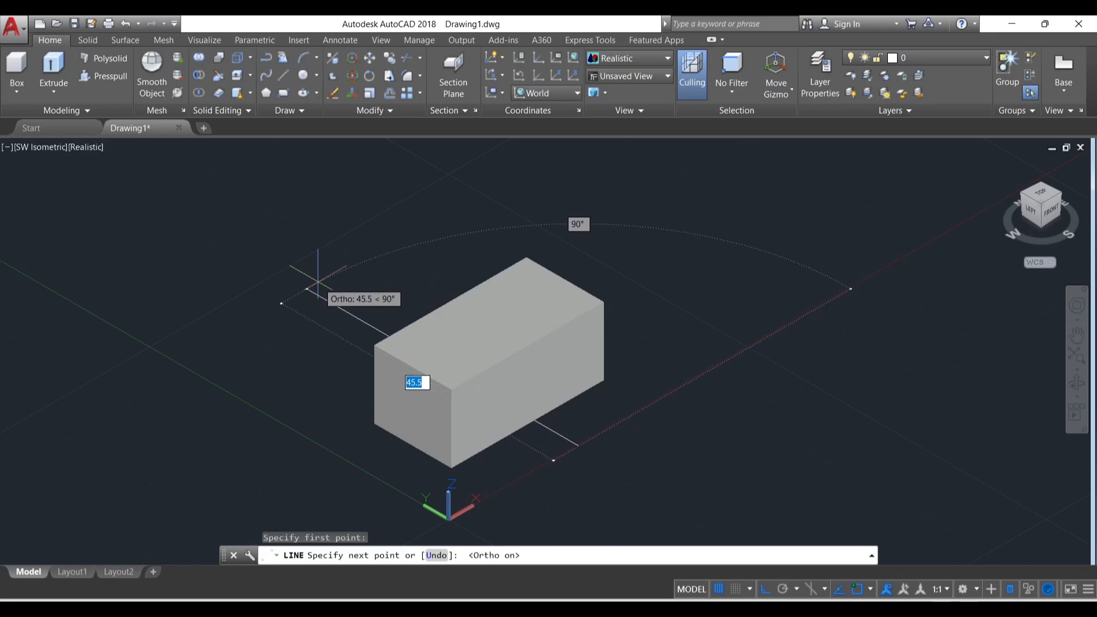
pyautogui.press('F8')
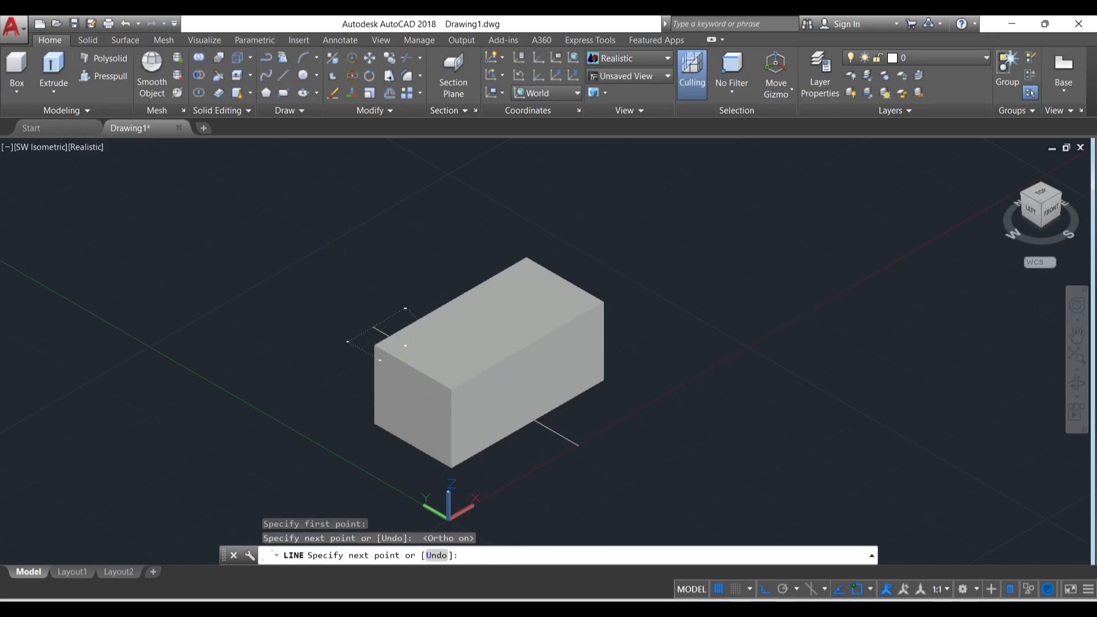
pyautogui.press('Escape')
# Step: Slice the box along the plane through both endpoints of the crossing line, keeping both sides
pyautogui.moveTo(437, 438)
pyautogui.keyDown('shift'); pyautogui.mouseDown(button='middle')
pyautogui.moveTo(457, 441)
pyautogui.moveTo(483, 485)
pyautogui.moveTo(474, 477)
pyautogui.mouseUp(button='middle'); pyautogui.keyUp('shift')
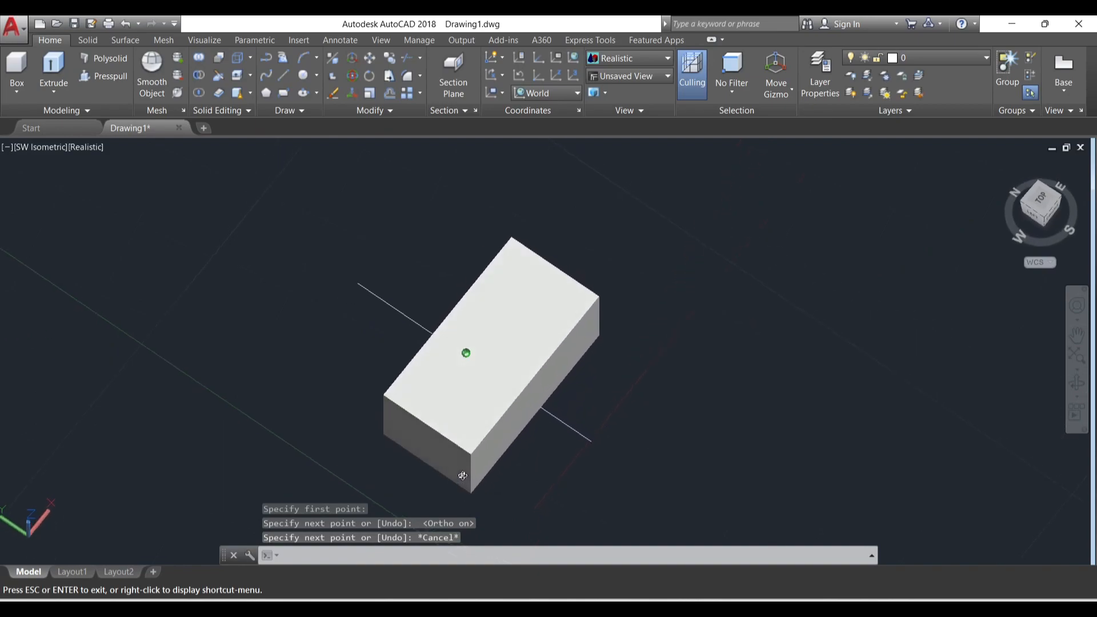
pyautogui.click(219, 75)
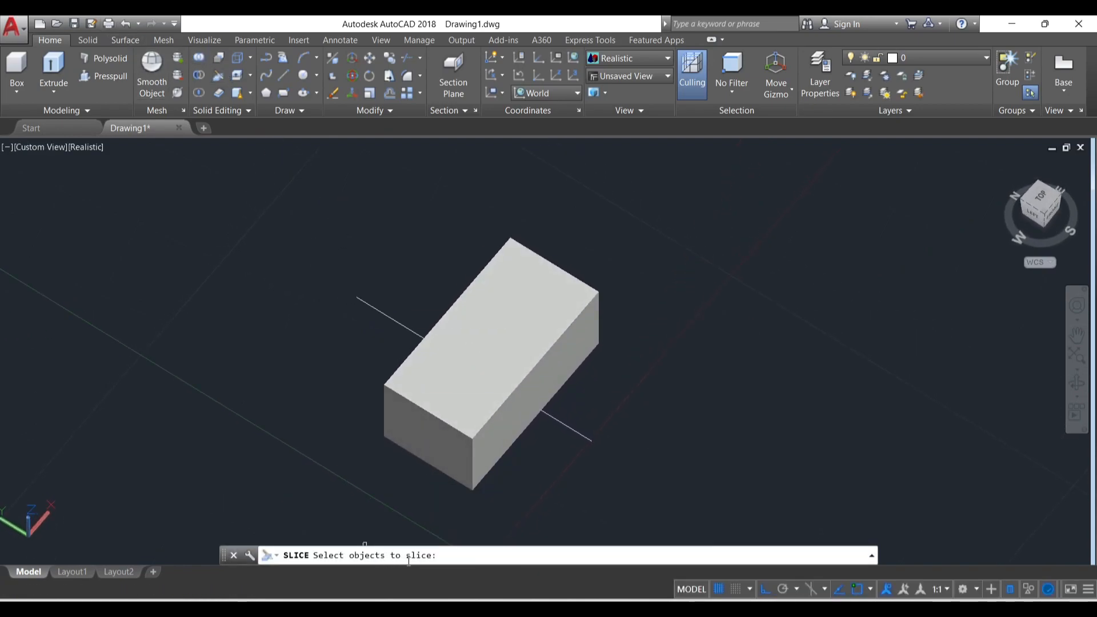
pyautogui.click(454, 403)
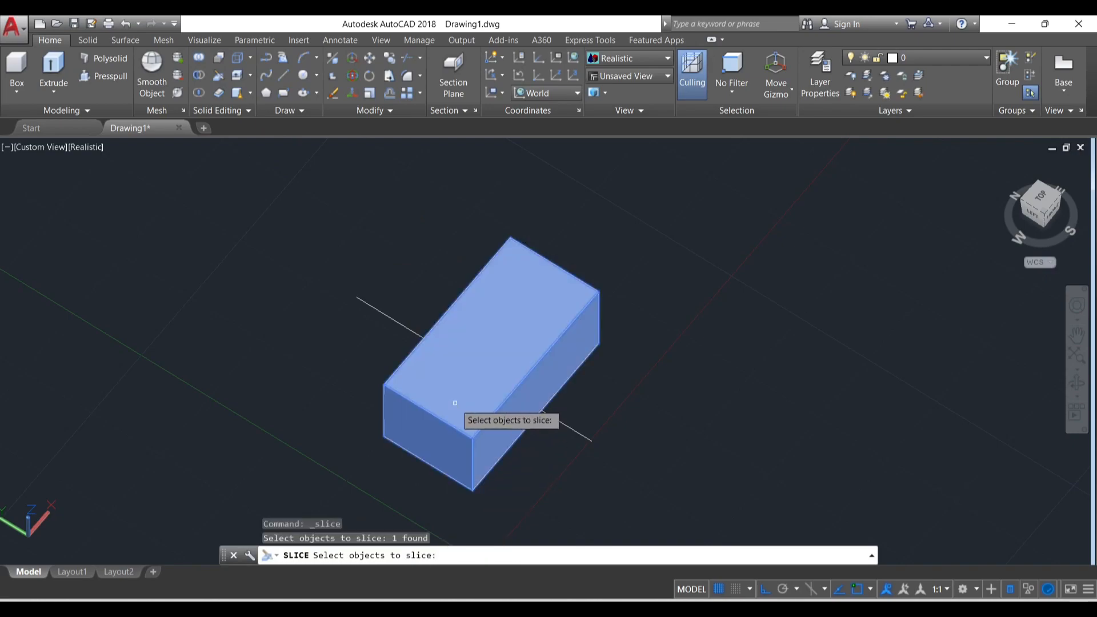
pyautogui.press('Return')
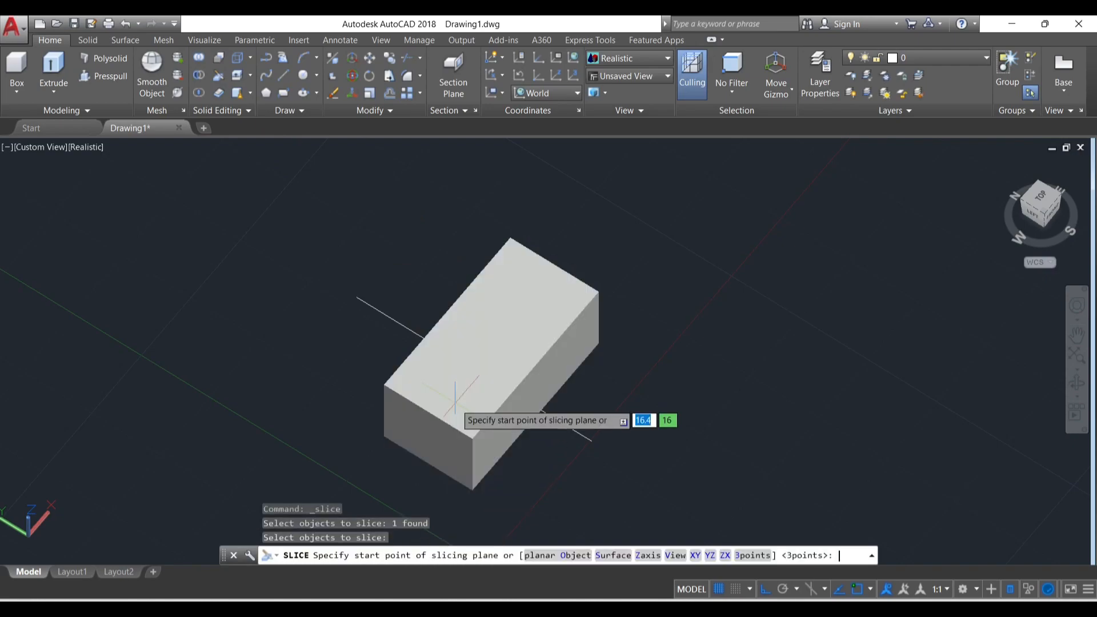
pyautogui.click(591, 441)
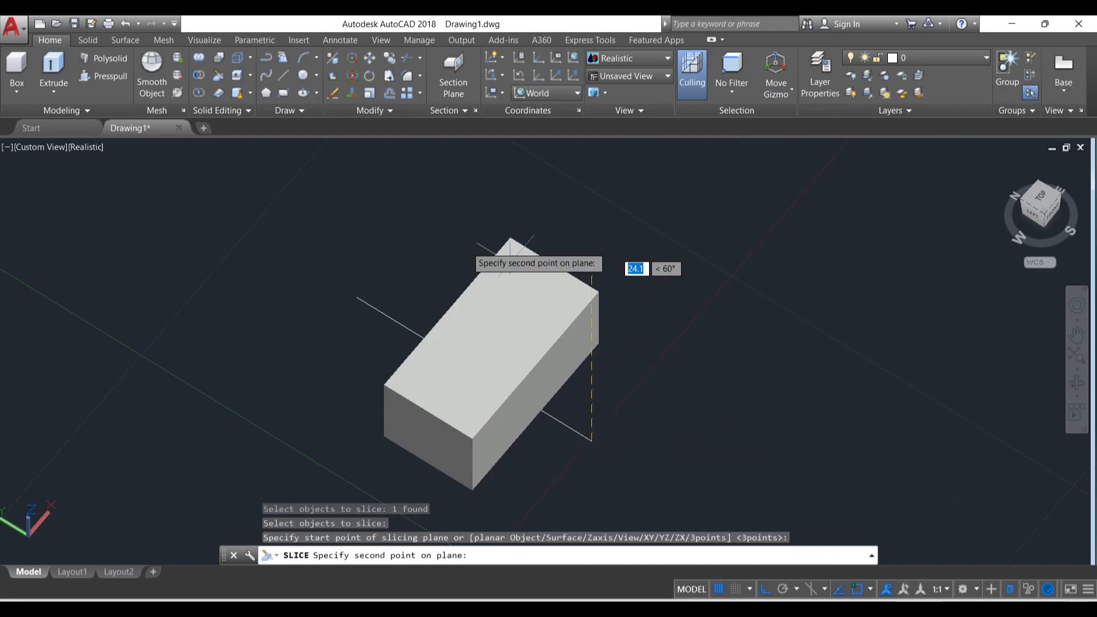
pyautogui.click(356, 297)
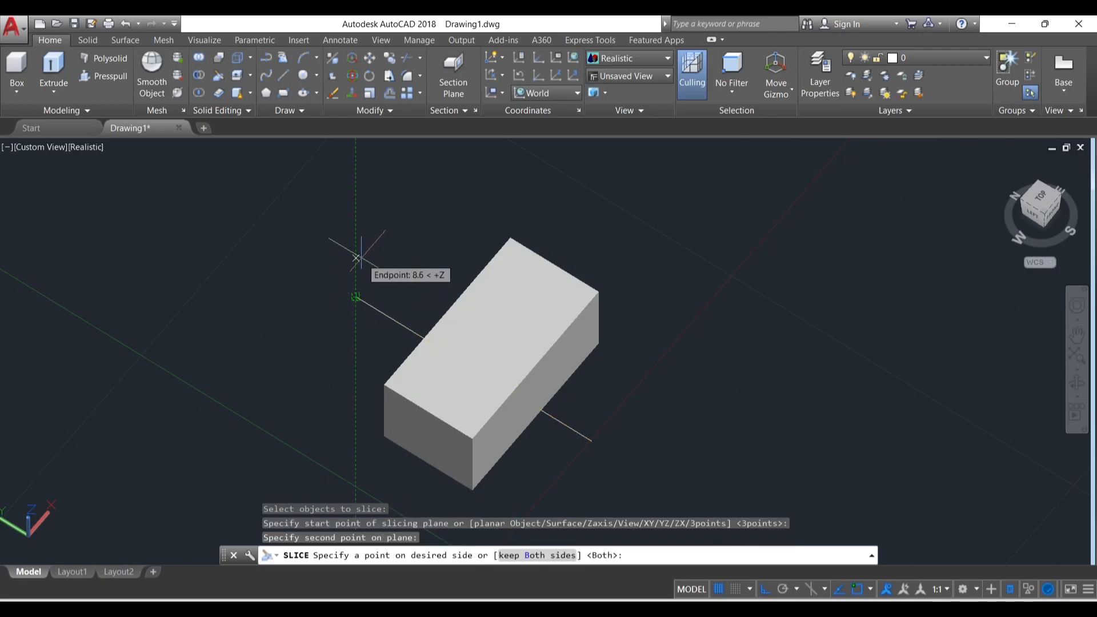
pyautogui.press('Return')
# Step: Move the two halves of the sliced box apart along the X axis, away from the cutting line
pyautogui.click(465, 368)
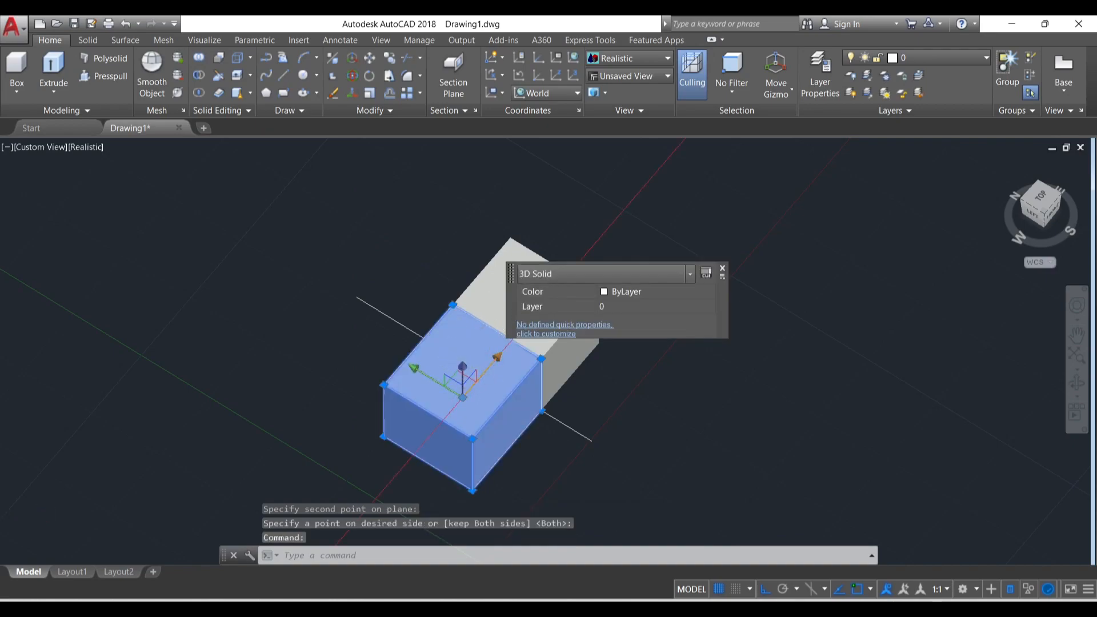
pyautogui.click(485, 370)
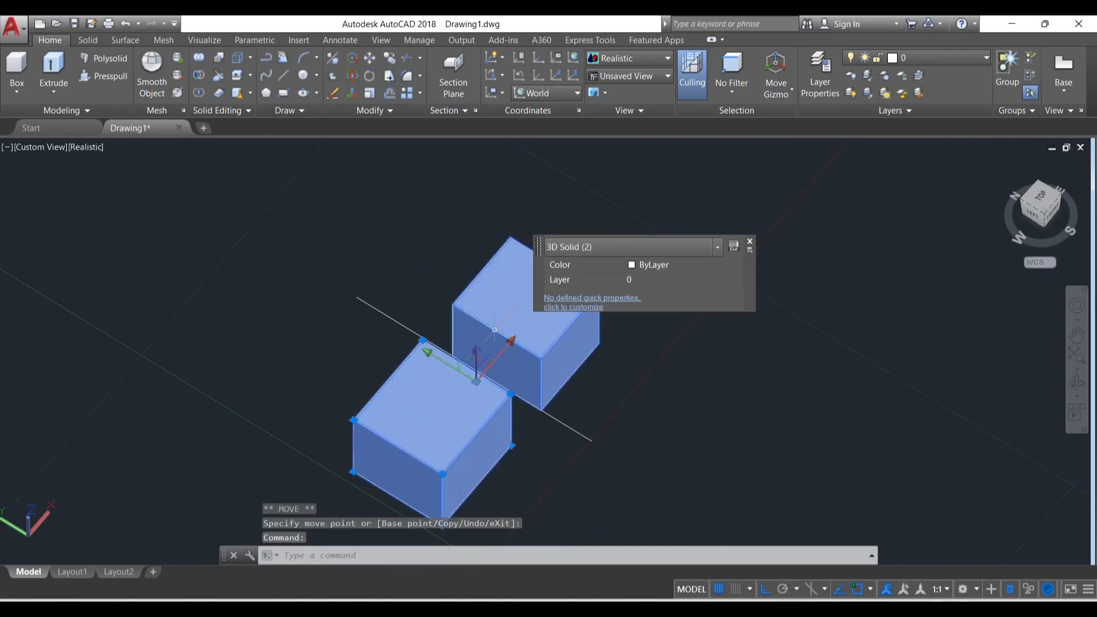
pyautogui.press('Escape')
pyautogui.click(548, 308)
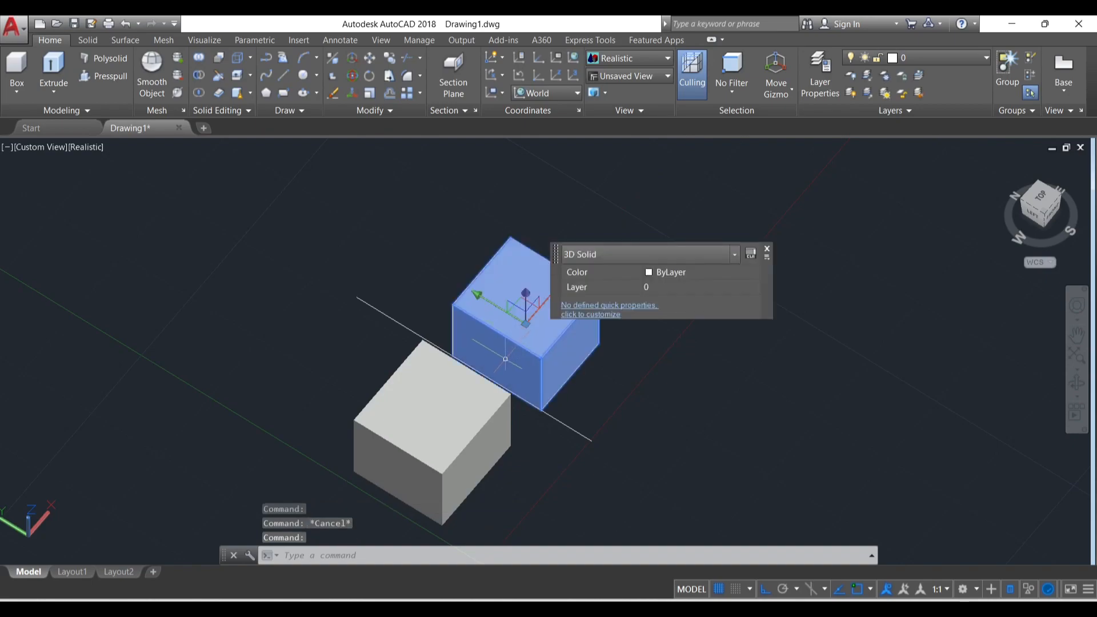
pyautogui.click(543, 303)
pyautogui.click(569, 270)
pyautogui.press('Escape')
pyautogui.scroll(-2, 418, 339)
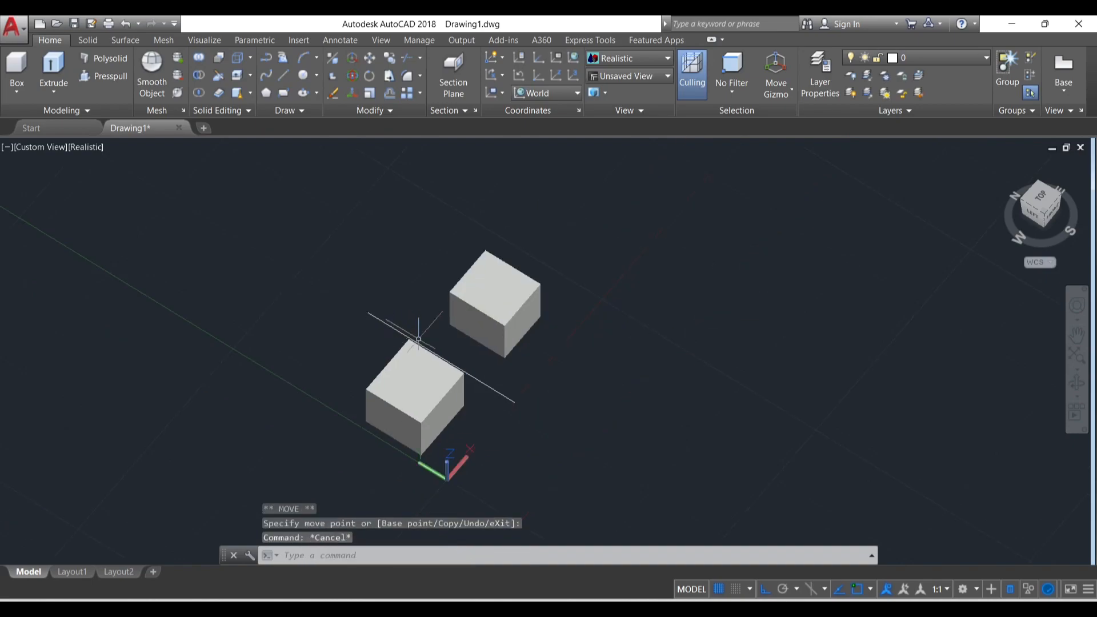
# Step: Erase both halves of the sliced box together with the cutting line between them
pyautogui.keyDown('shift'); pyautogui.moveTo(418, 339); pyautogui.dragTo(380, 286, button='middle'); pyautogui.keyUp('shift')
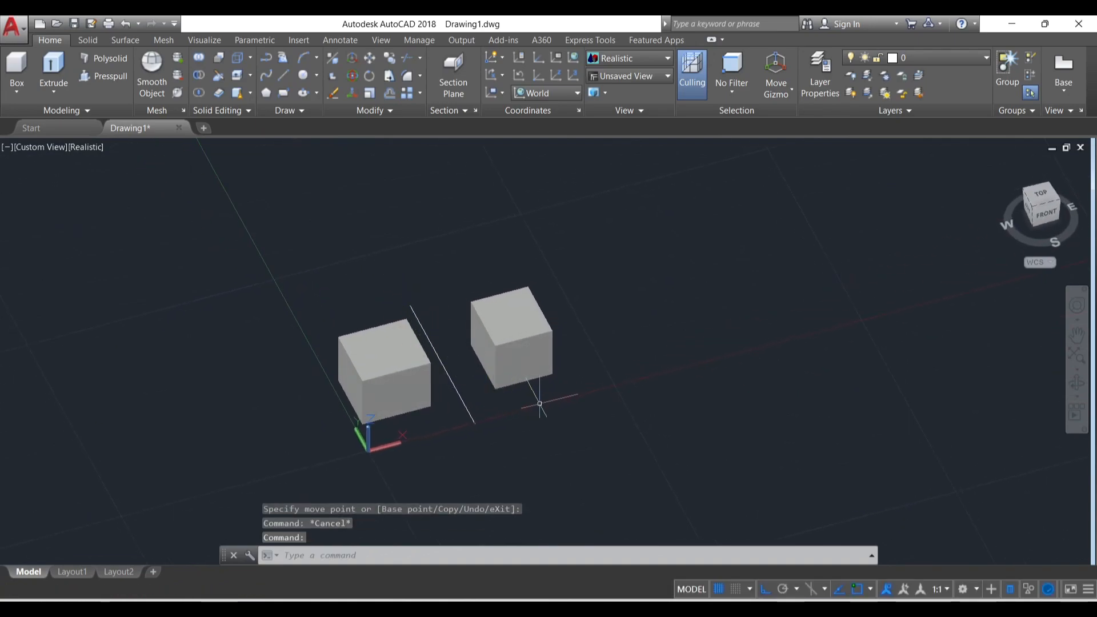
pyautogui.click(552, 421)
pyautogui.click(335, 245)
pyautogui.press('Delete')
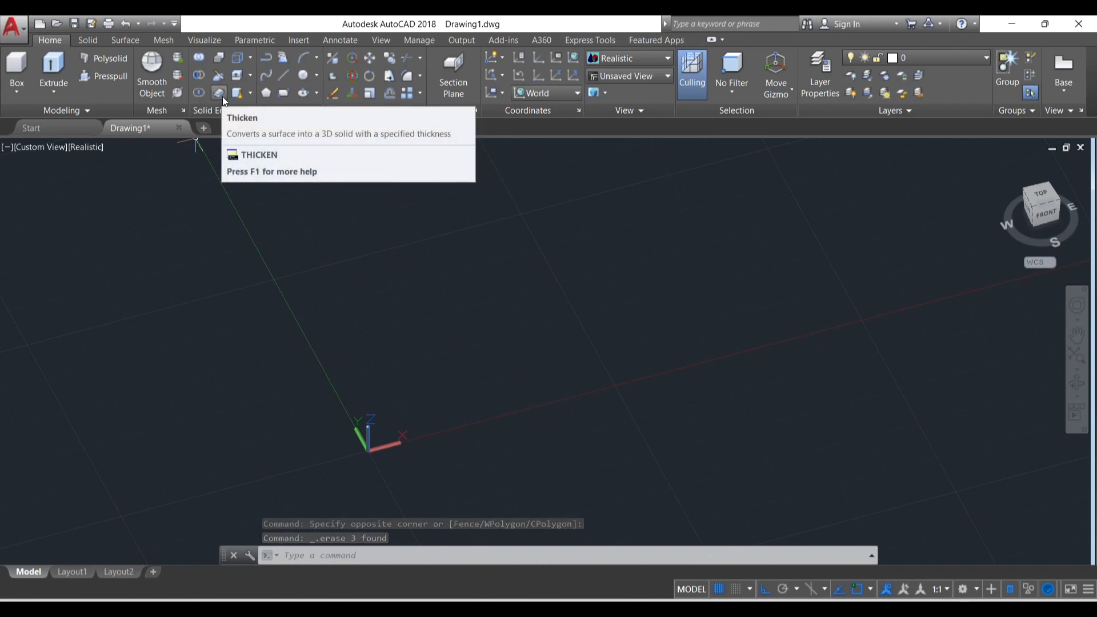
# Step: Create a rectangular planar surface on the ground plane, set off from the origin on the positive X and Y side
pyautogui.click(125, 40)
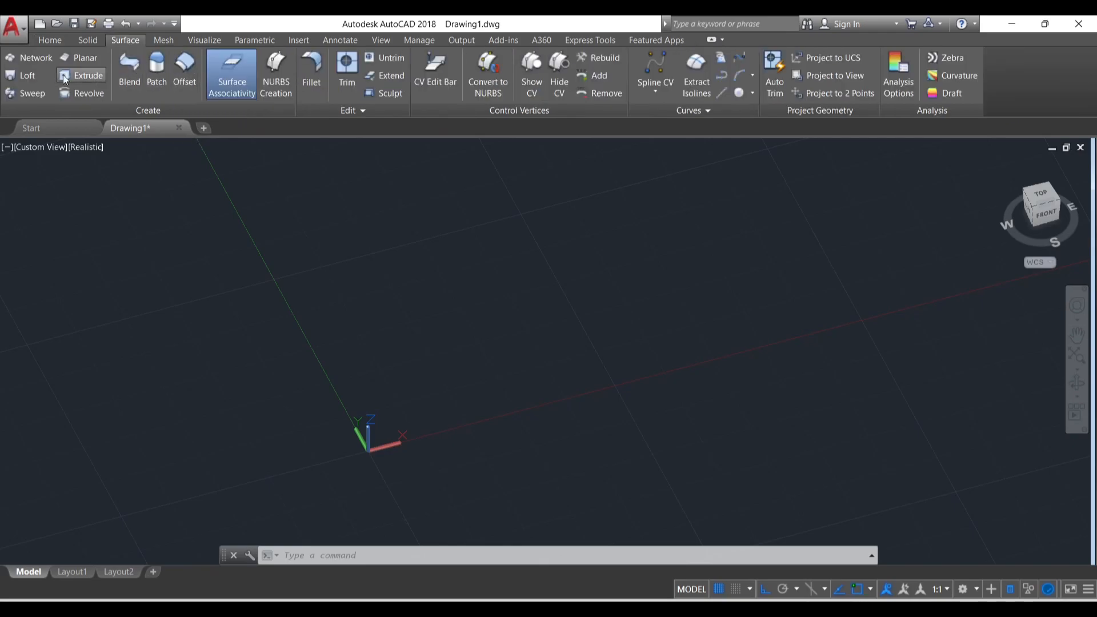
pyautogui.click(85, 57)
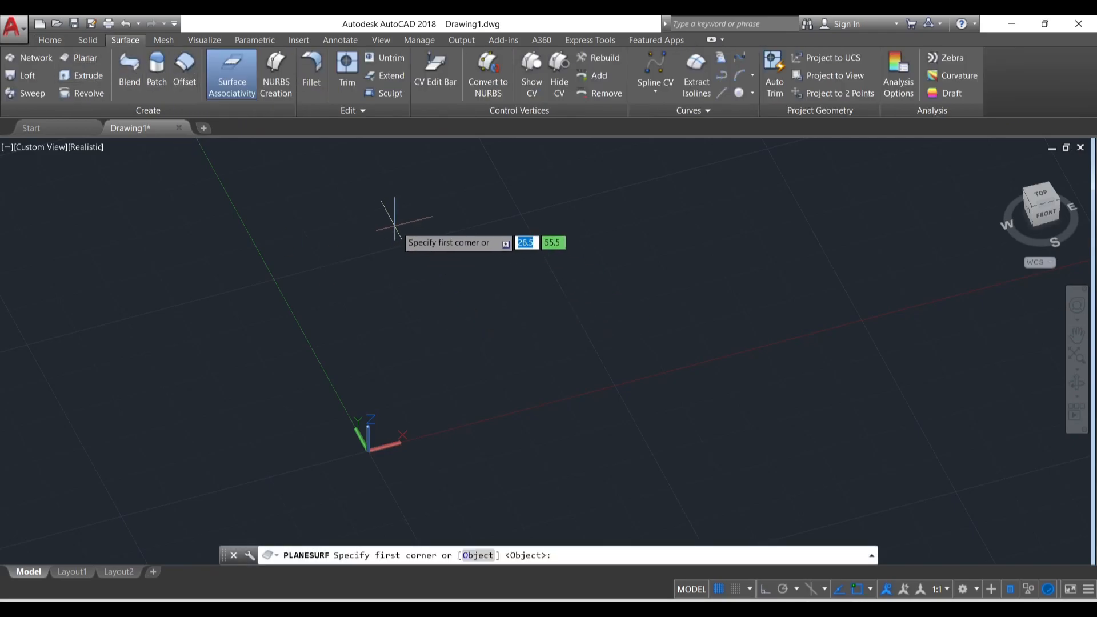
pyautogui.click(396, 222)
pyautogui.click(649, 360)
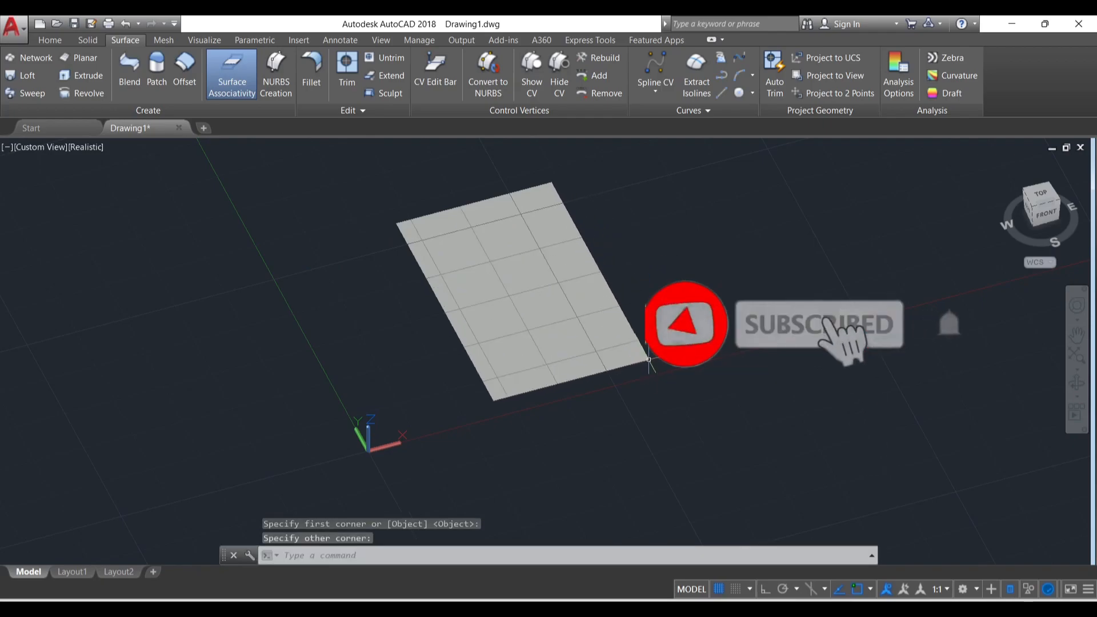
pyautogui.press('super')
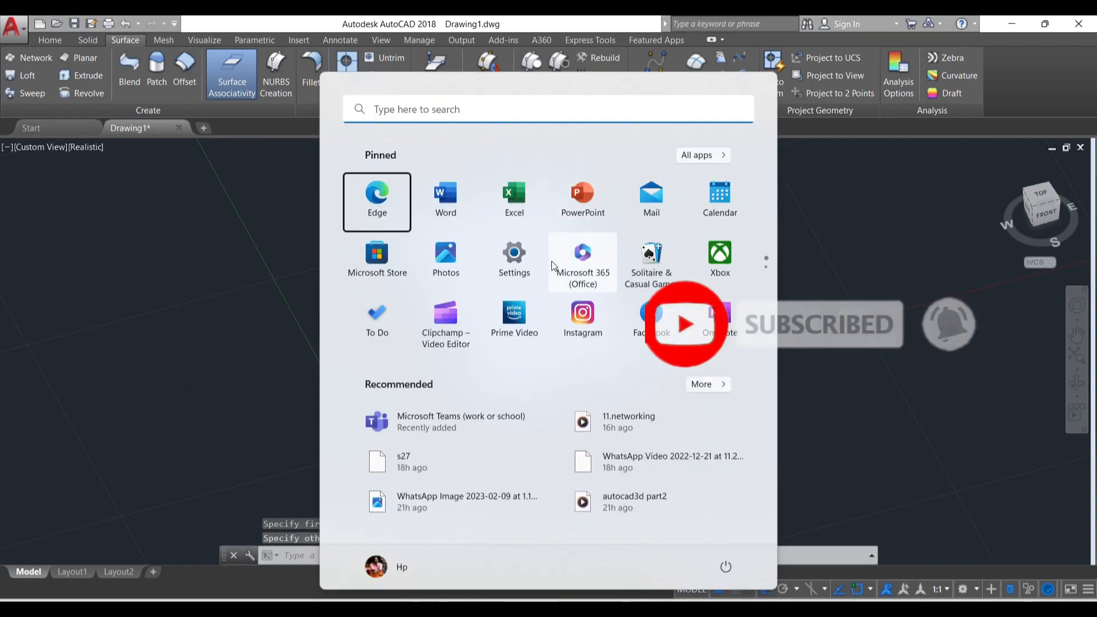
pyautogui.press('Escape')
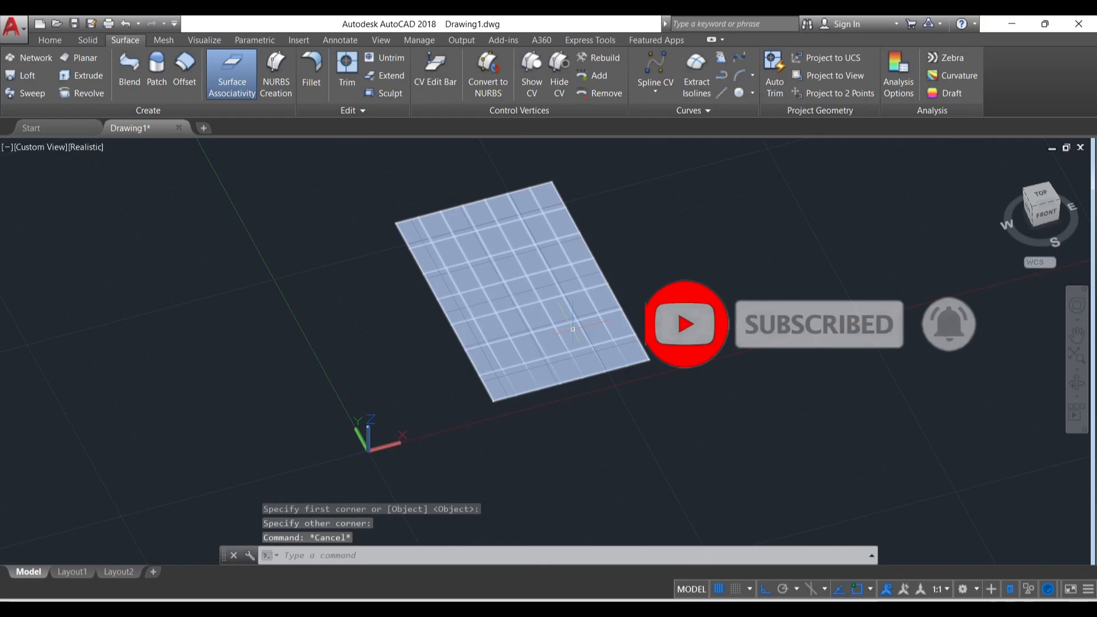
# Step: Thicken the planar surface into a 3D solid with a thickness of 10
pyautogui.keyDown('shift'); pyautogui.moveTo(589, 307); pyautogui.dragTo(595, 238, button='middle'); pyautogui.keyUp('shift')
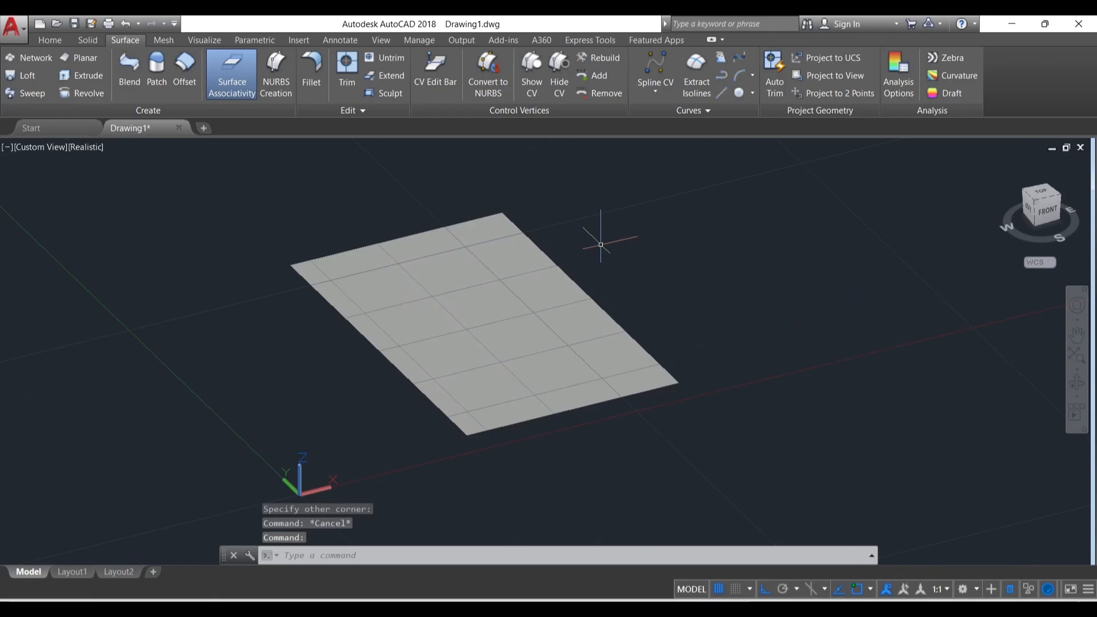
pyautogui.click(50, 40)
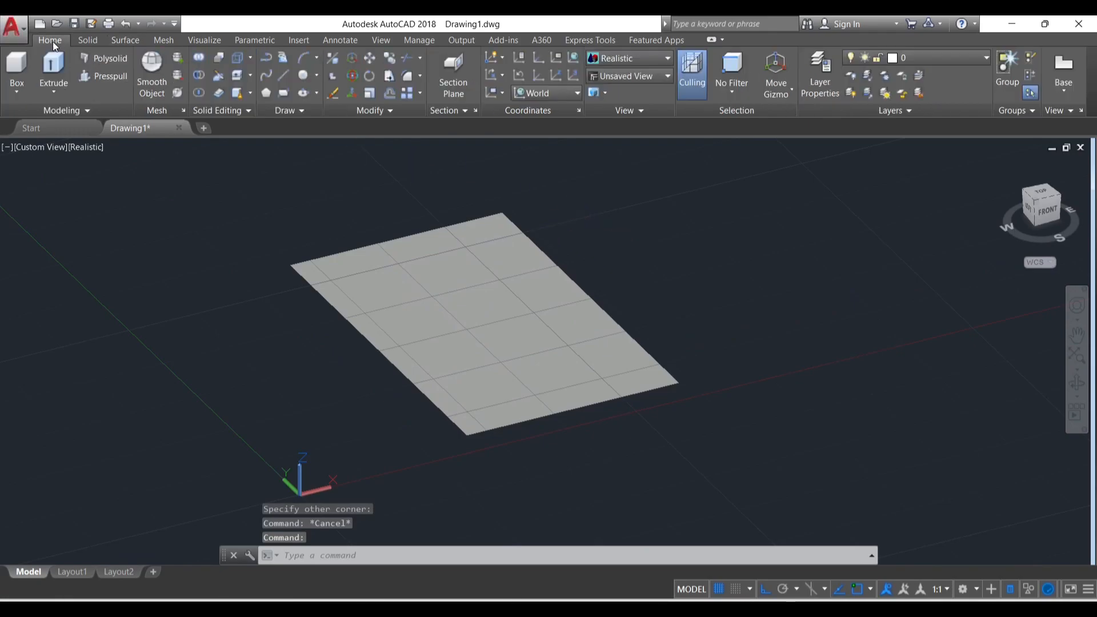
pyautogui.click(221, 94)
pyautogui.click(485, 327)
pyautogui.click(485, 327)
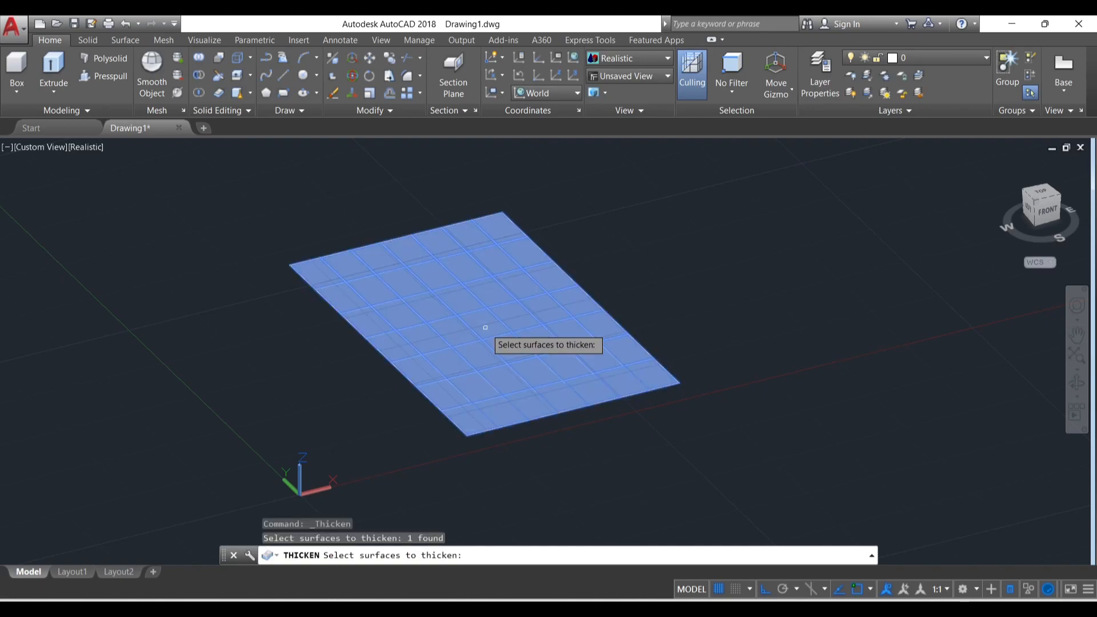
pyautogui.press('Return')
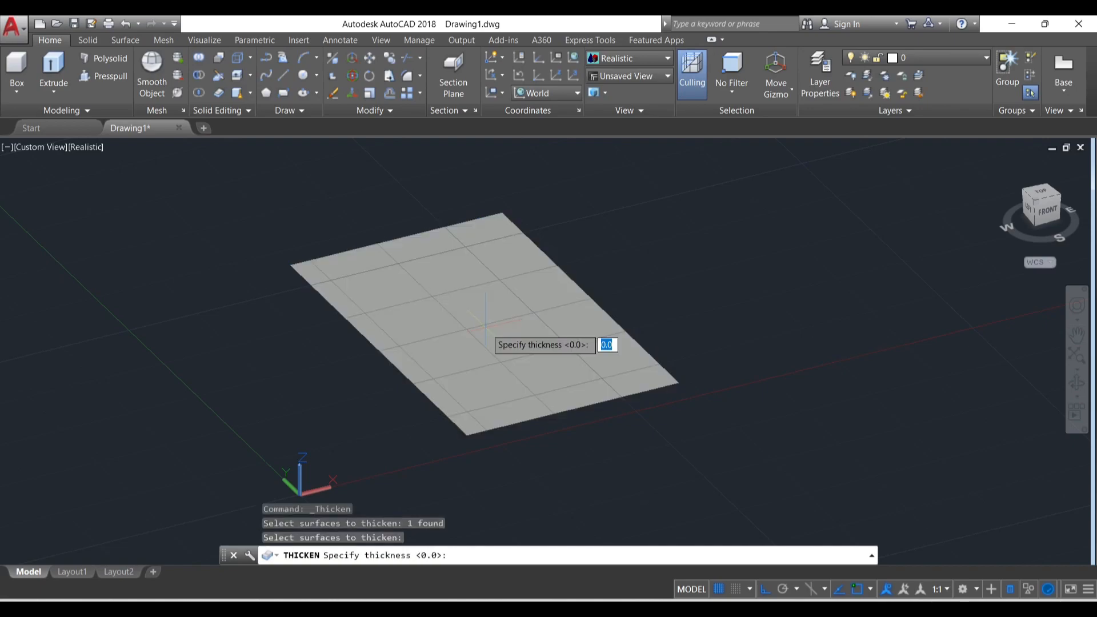
pyautogui.write('10')
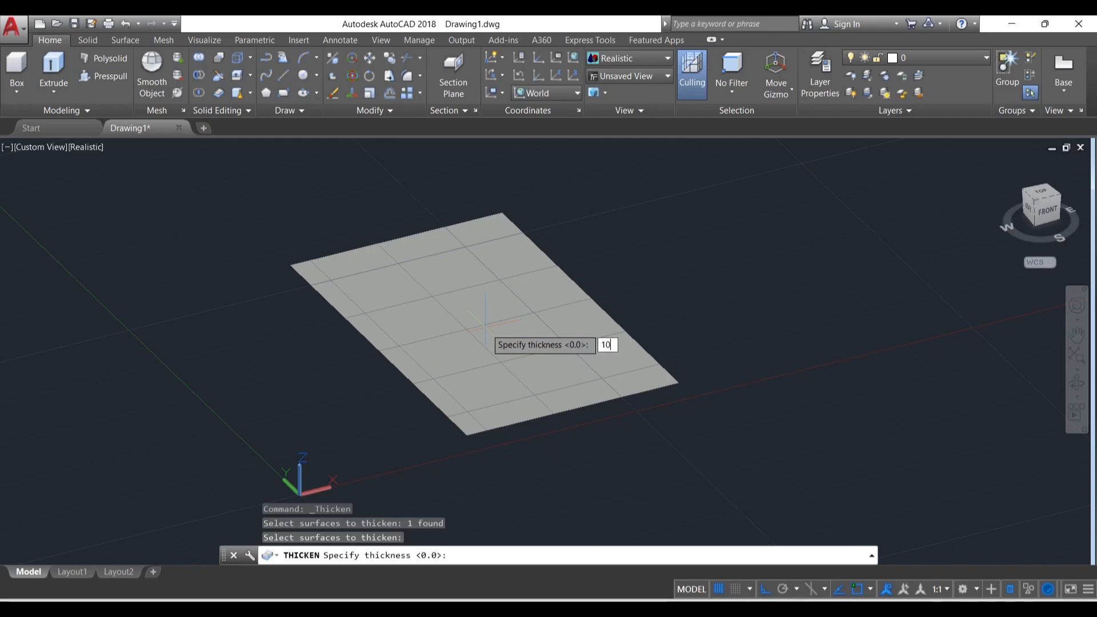
pyautogui.press('Return')
pyautogui.scroll(2, 434, 368)
pyautogui.scroll(-5, 434, 368)
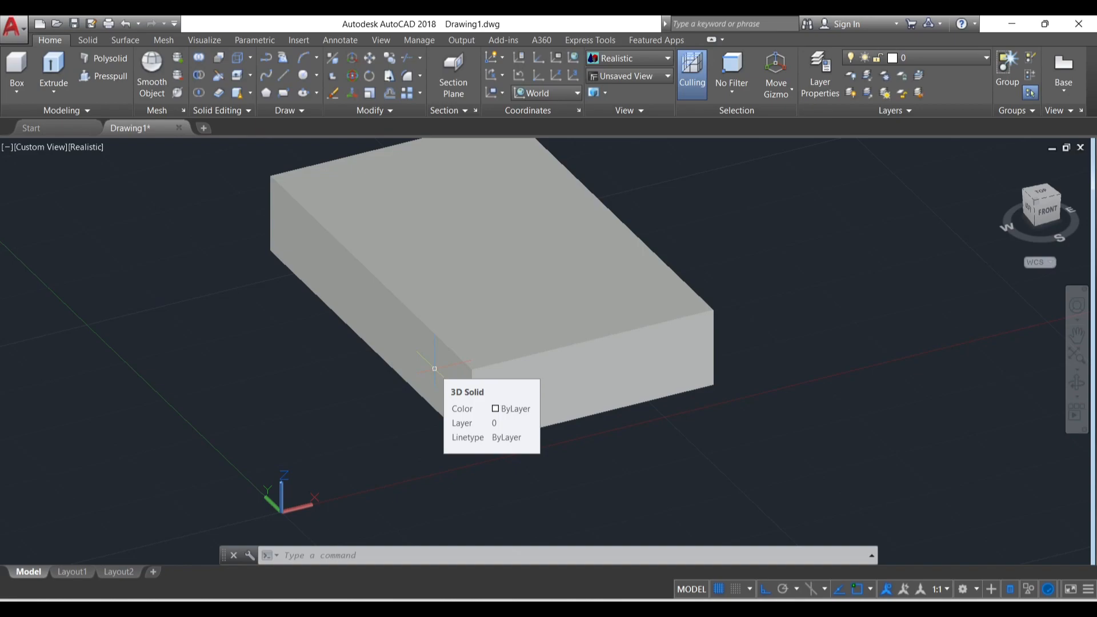
pyautogui.click(468, 293)
pyautogui.scroll(-2, 342, 342)
pyautogui.scroll(-3, 343, 342)
pyautogui.scroll(2, 400, 246)
pyautogui.press('Escape')
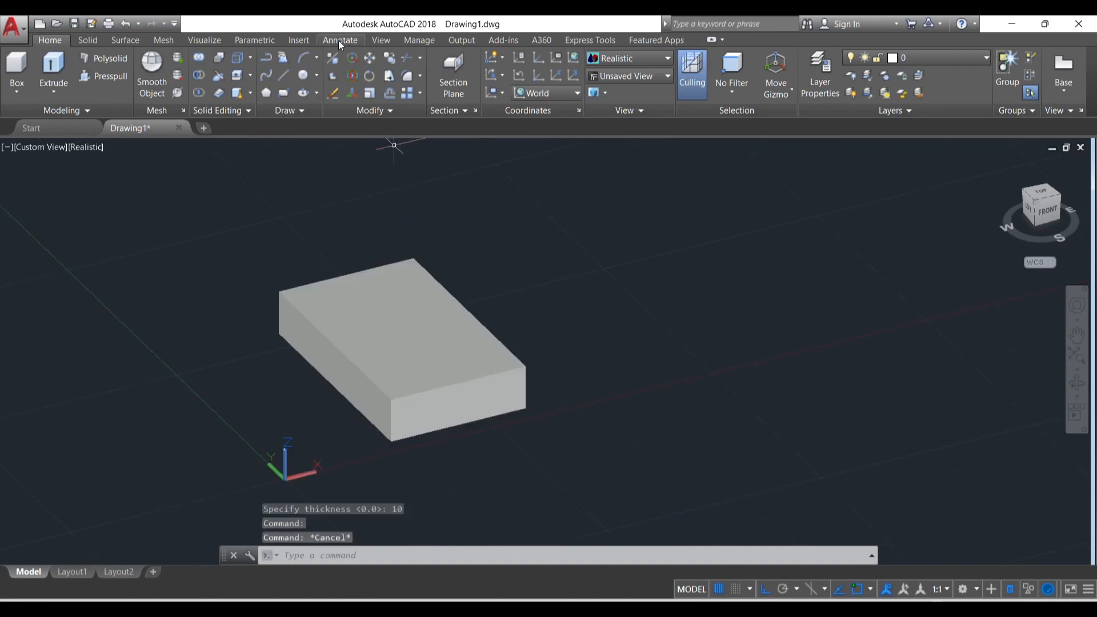
# Step: Extract the edges of the thickened solid as separate wireframe geometry
pyautogui.click(251, 56)
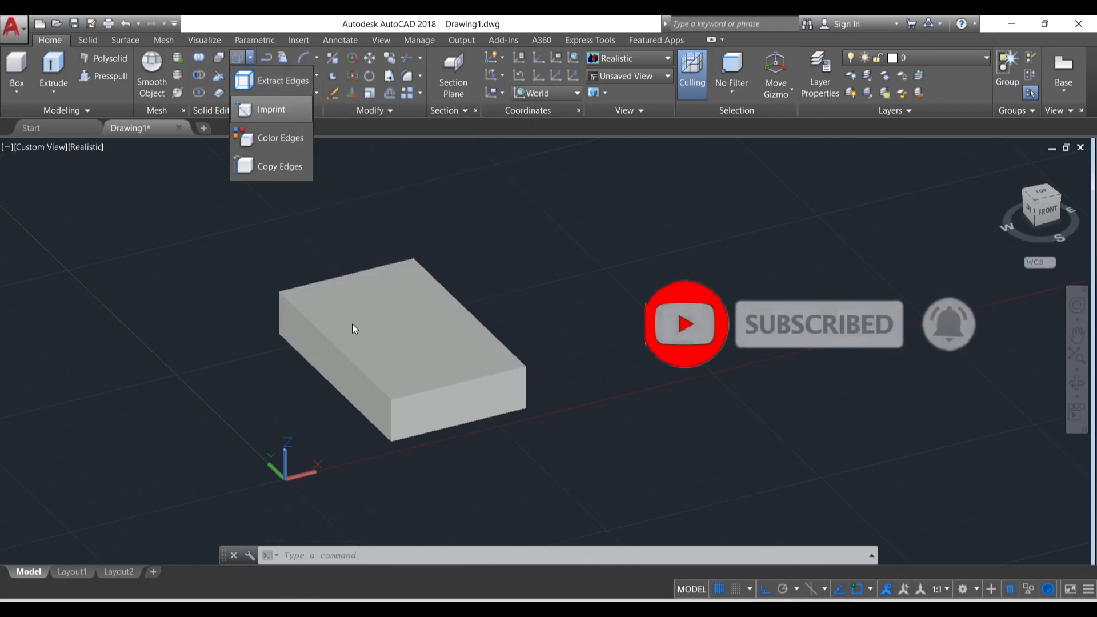
pyautogui.click(282, 80)
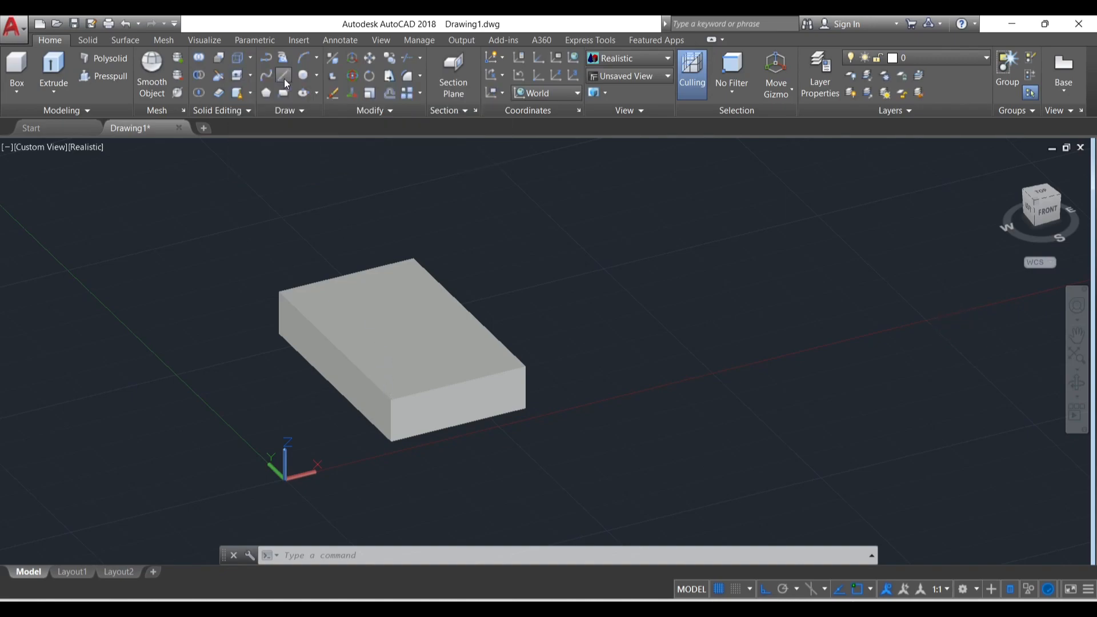
pyautogui.click(419, 349)
pyautogui.press('Return')
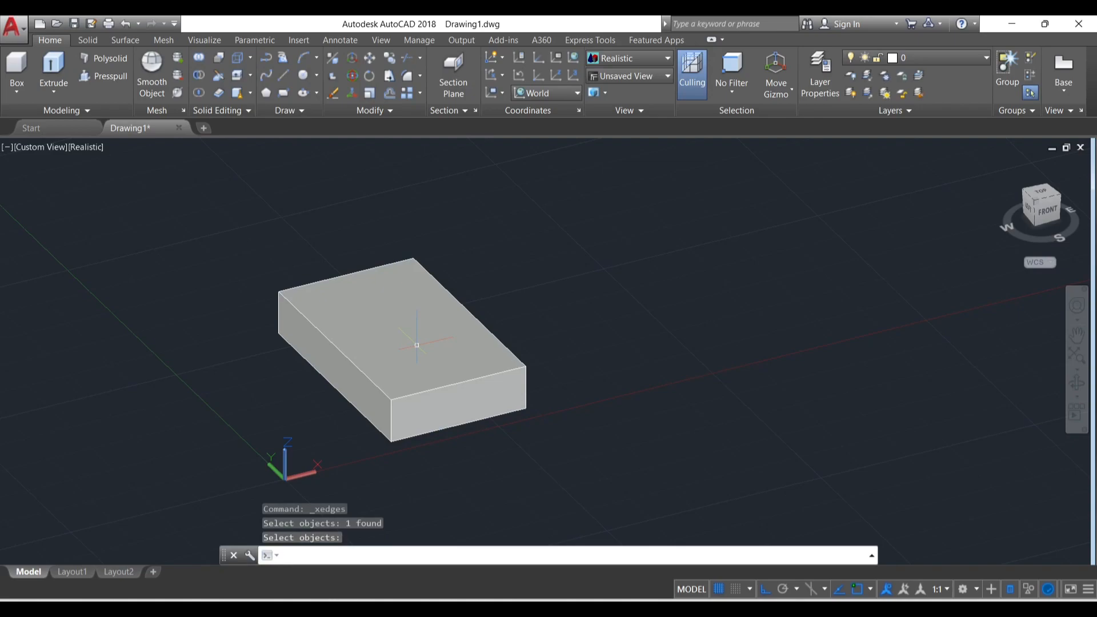
# Step: Move the solid along the X axis clear of its extracted edges, and undo that move
pyautogui.click(417, 345)
pyautogui.click(449, 345)
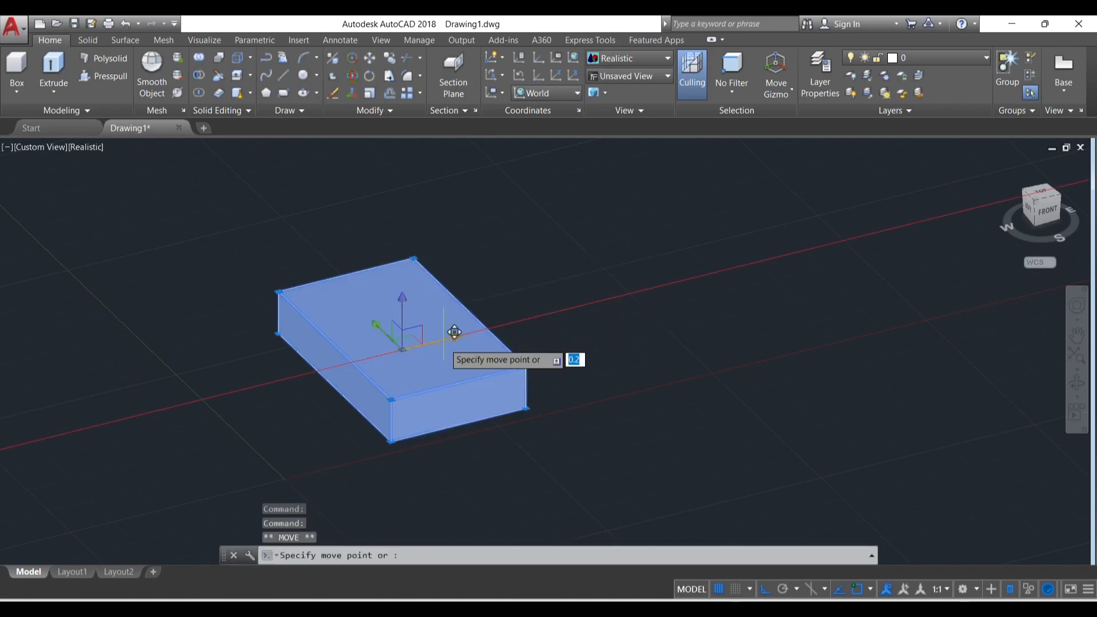
pyautogui.click(599, 311)
pyautogui.press('Escape')
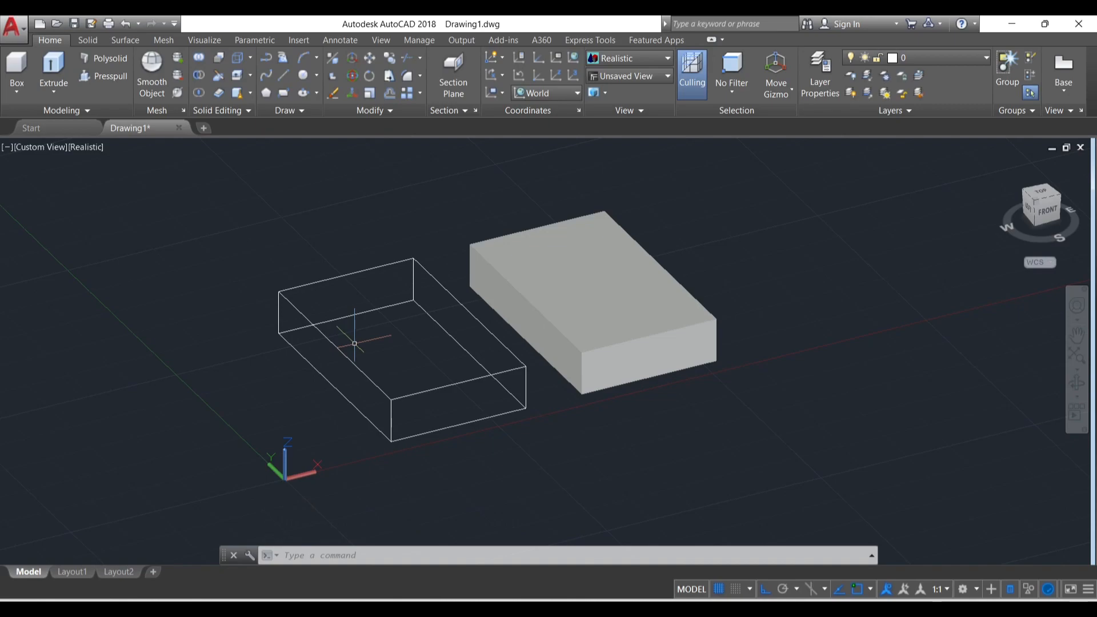
pyautogui.hotkey('ctrl', 'z')
pyautogui.hotkey('ctrl', 'z')
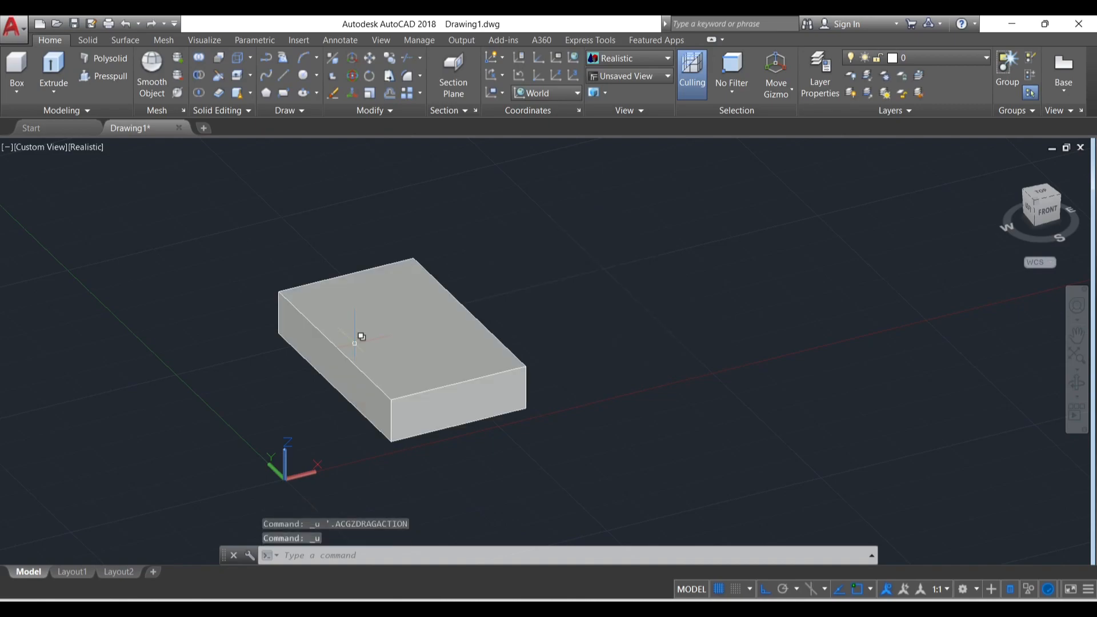
pyautogui.click(250, 59)
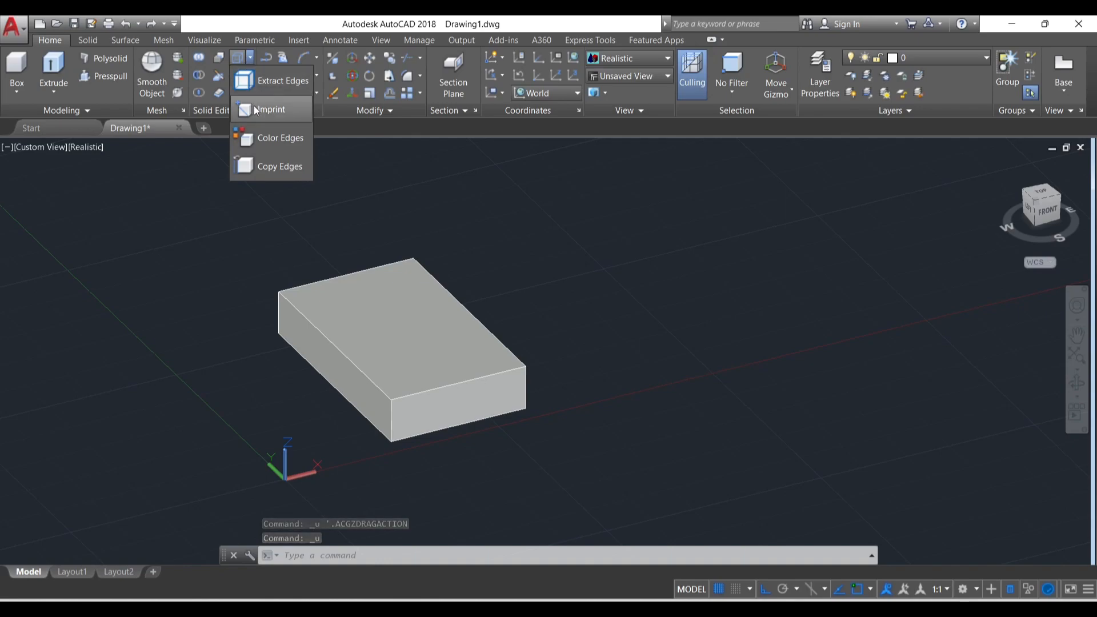
pyautogui.click(252, 226)
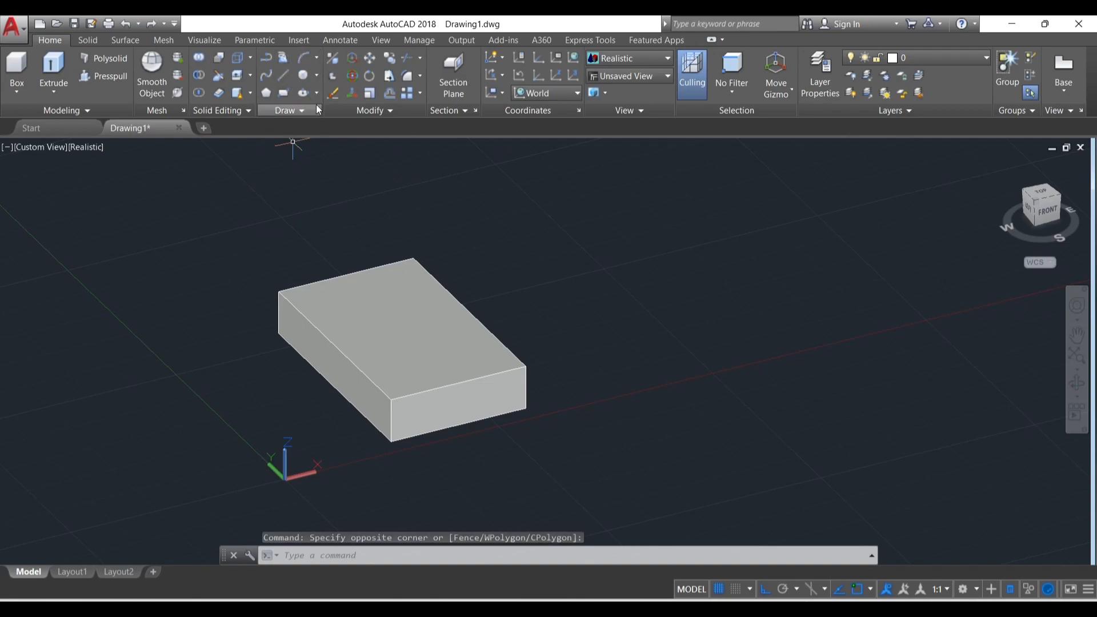
# Step: Switch the visual style of the model view to 2D Wireframe
pyautogui.keyDown('shift'); pyautogui.moveTo(533, 229); pyautogui.dragTo(448, 245, button='middle'); pyautogui.keyUp('shift')
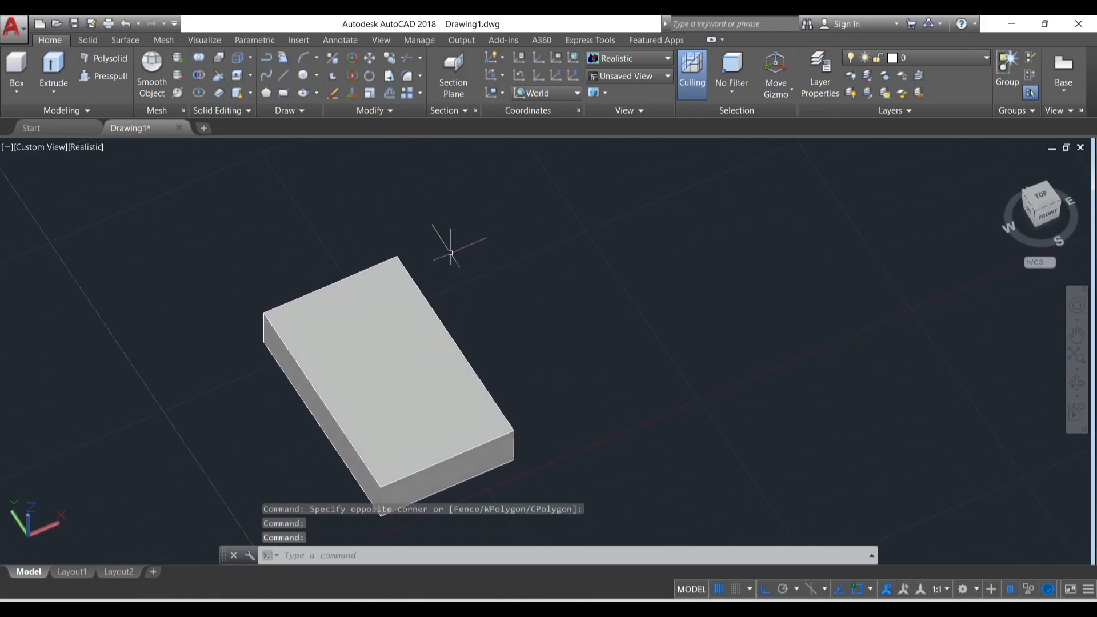
pyautogui.scroll(-3, 448, 245)
pyautogui.scroll(5, 469, 294)
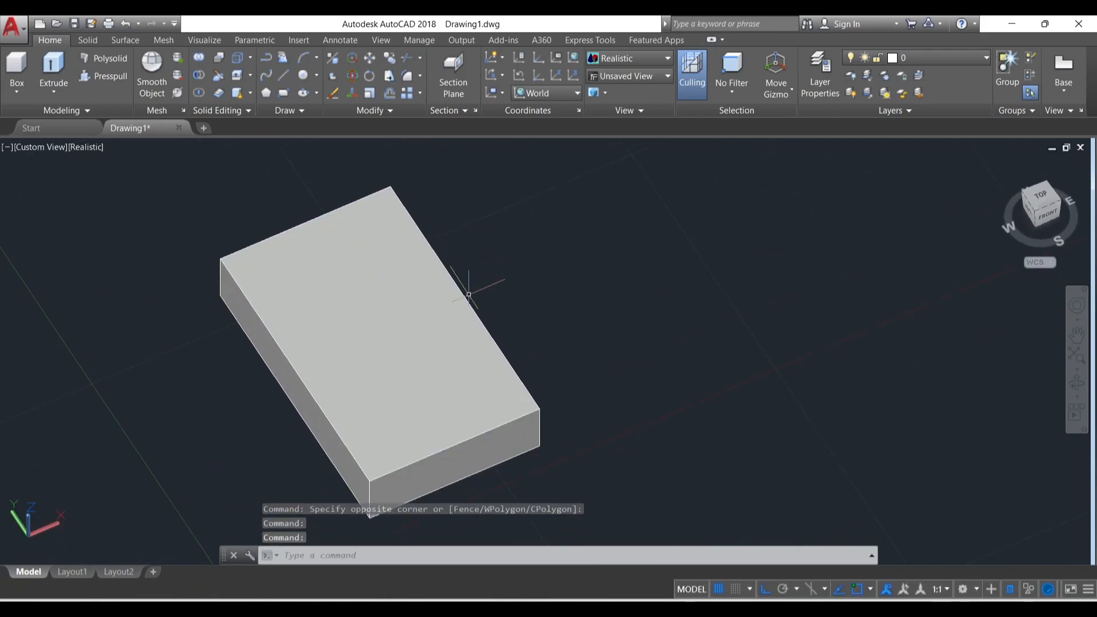
pyautogui.click(636, 61)
pyautogui.click(632, 80)
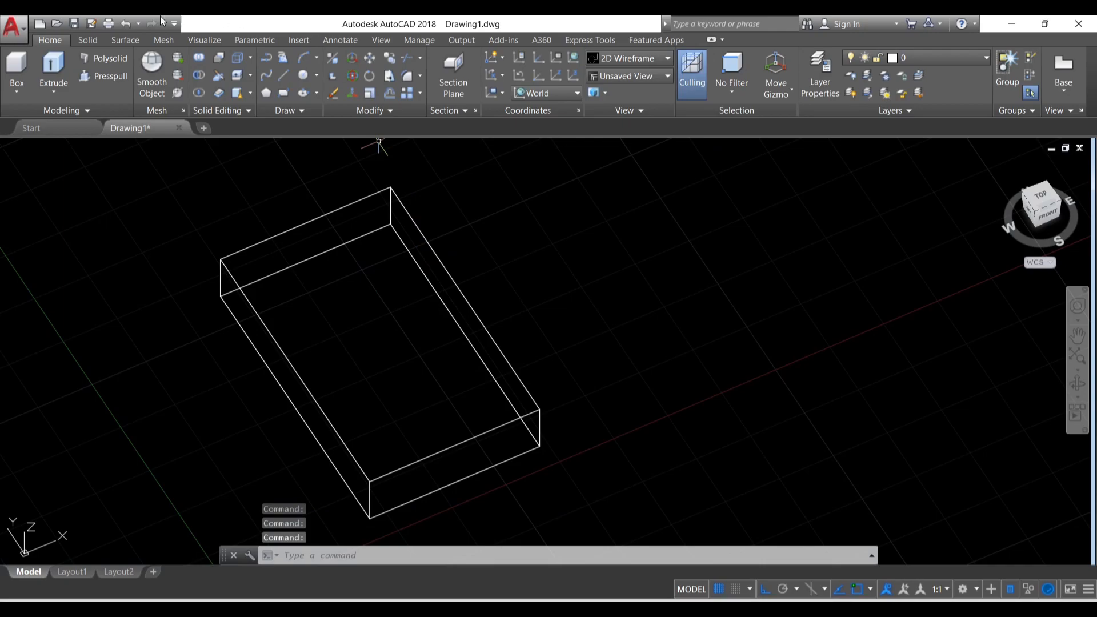
# Step: Draw a circle with a radius of about 4.8 inside the base outline of the solid
pyautogui.click(300, 76)
pyautogui.click(359, 335)
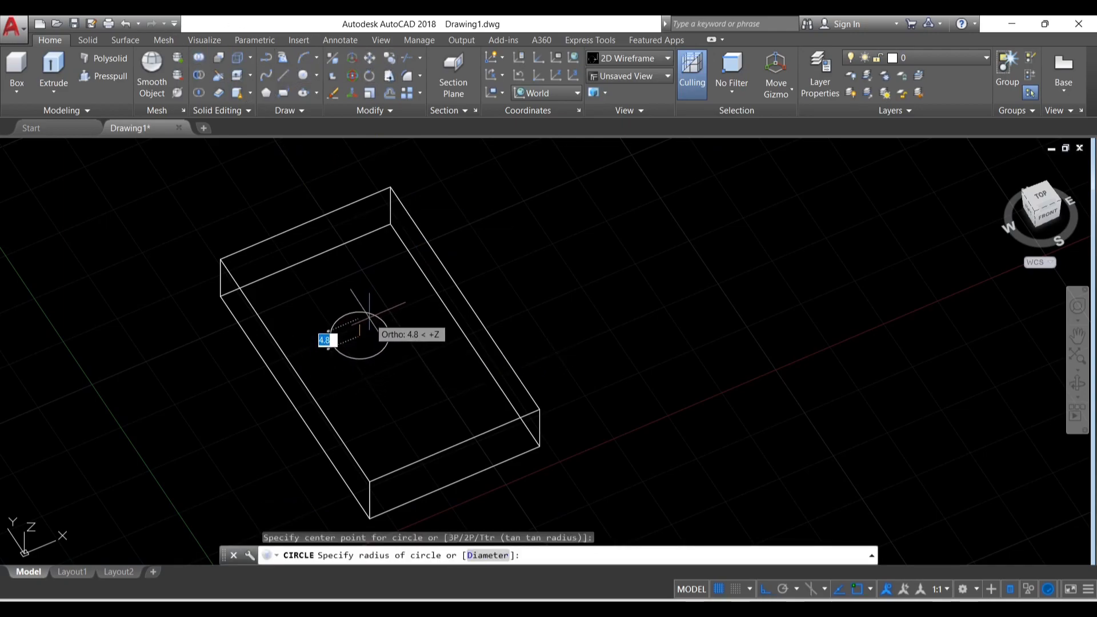
pyautogui.click(369, 316)
pyautogui.press('Return')
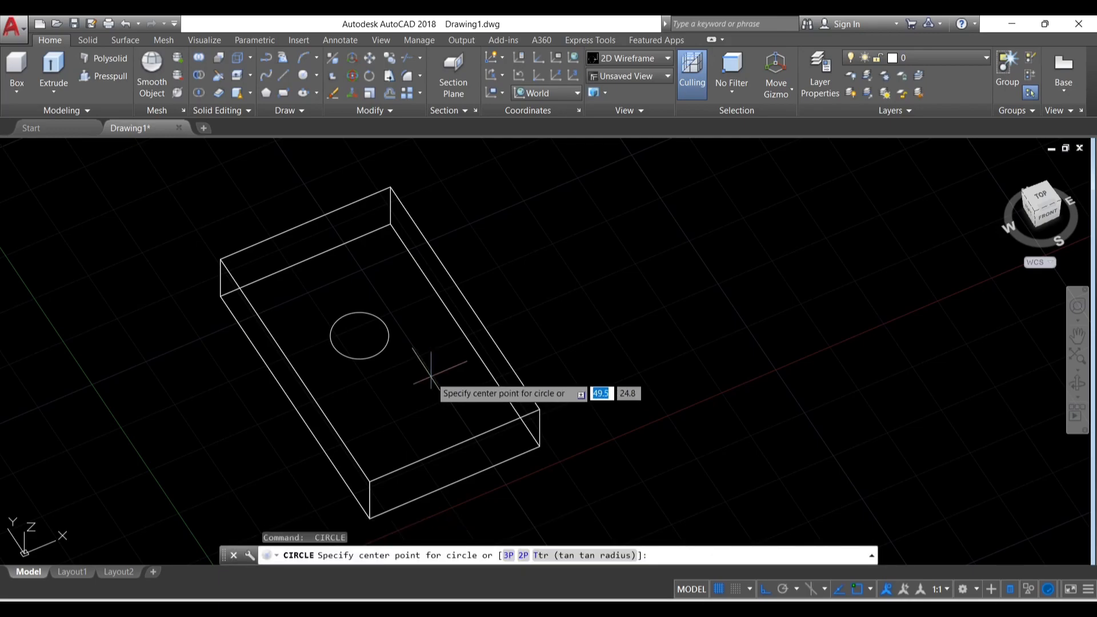
pyautogui.press('Escape')
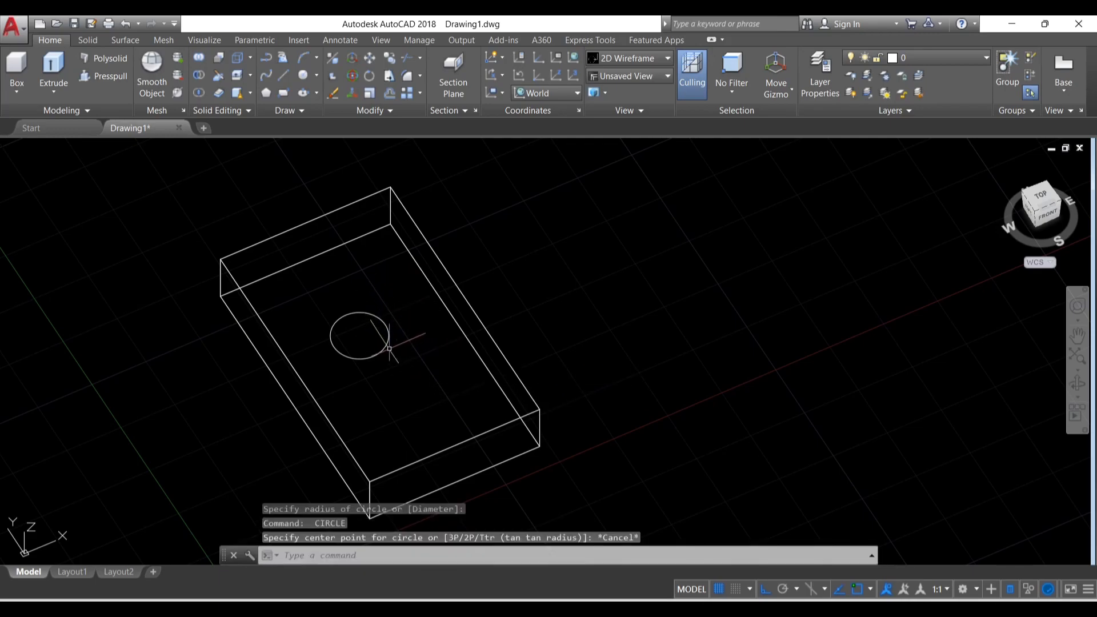
# Step: Check the circle's position relative to the solid from a lower angle and switch the visual style back to Realistic
pyautogui.keyDown('shift'); pyautogui.moveTo(394, 323); pyautogui.dragTo(416, 249, button='middle'); pyautogui.keyUp('shift')
pyautogui.click(367, 370)
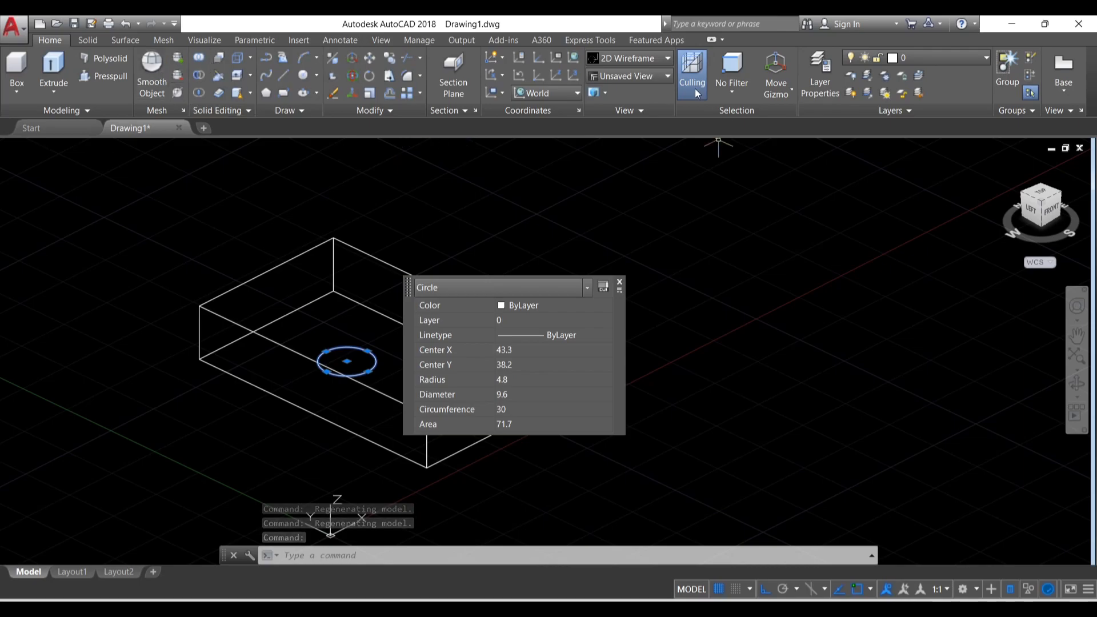
pyautogui.click(635, 68)
pyautogui.click(797, 91)
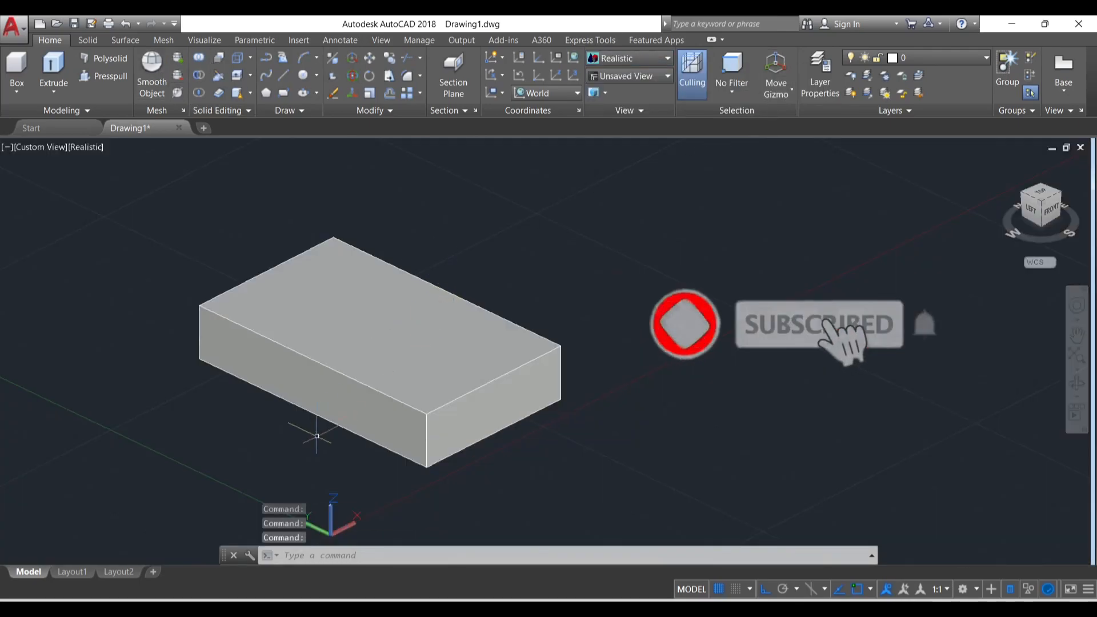
pyautogui.click(363, 60)
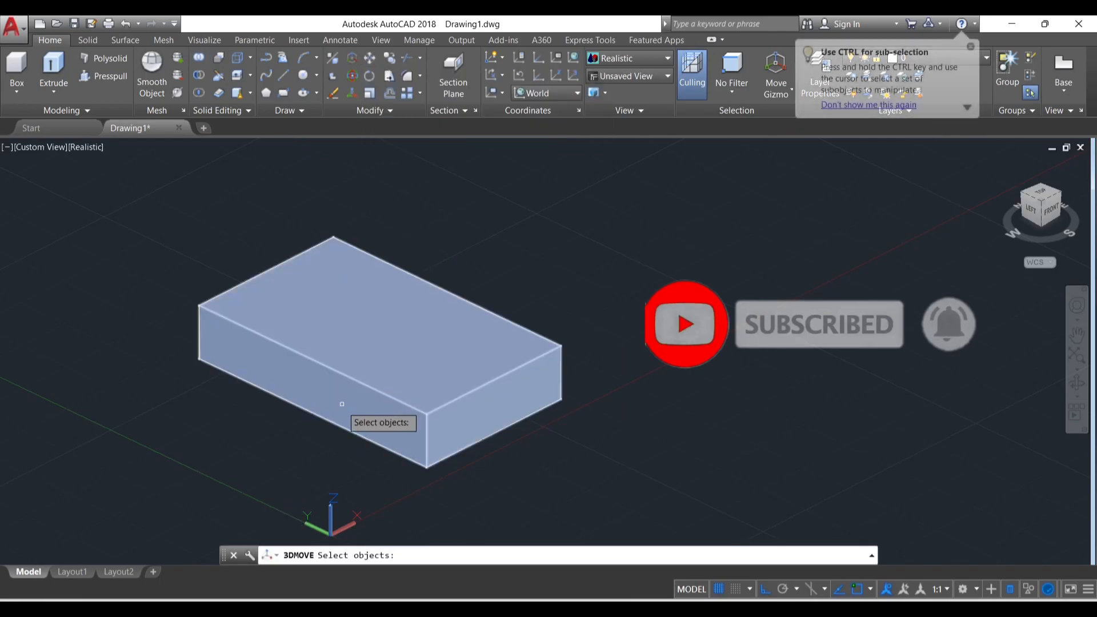
pyautogui.moveTo(342, 391); pyautogui.dragTo(391, 190, button='middle')
pyautogui.press('alt')
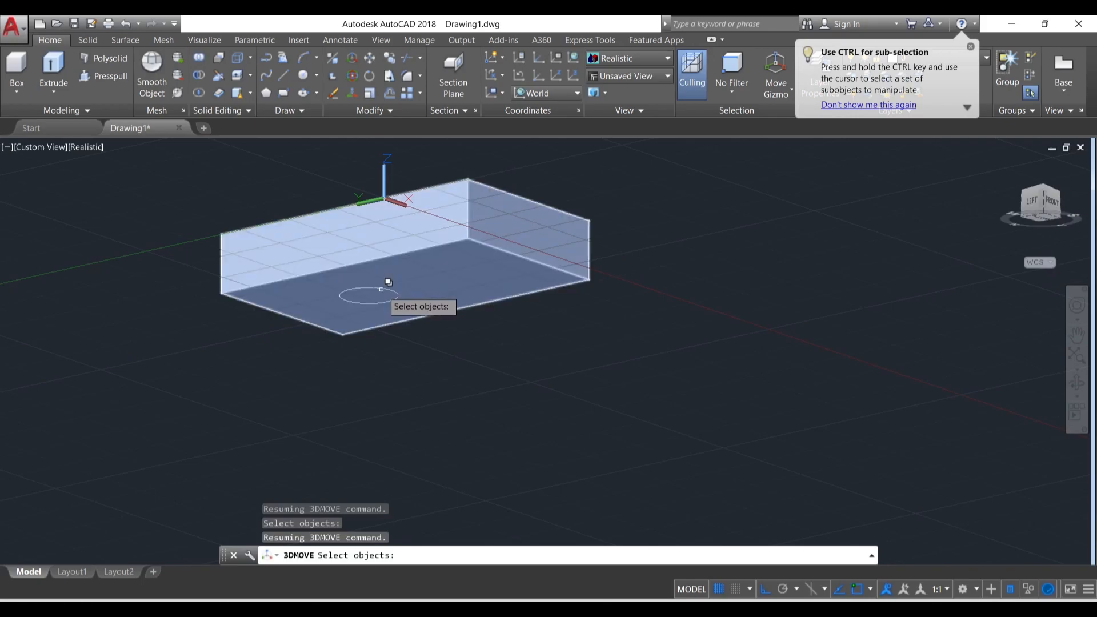
pyautogui.click(381, 289)
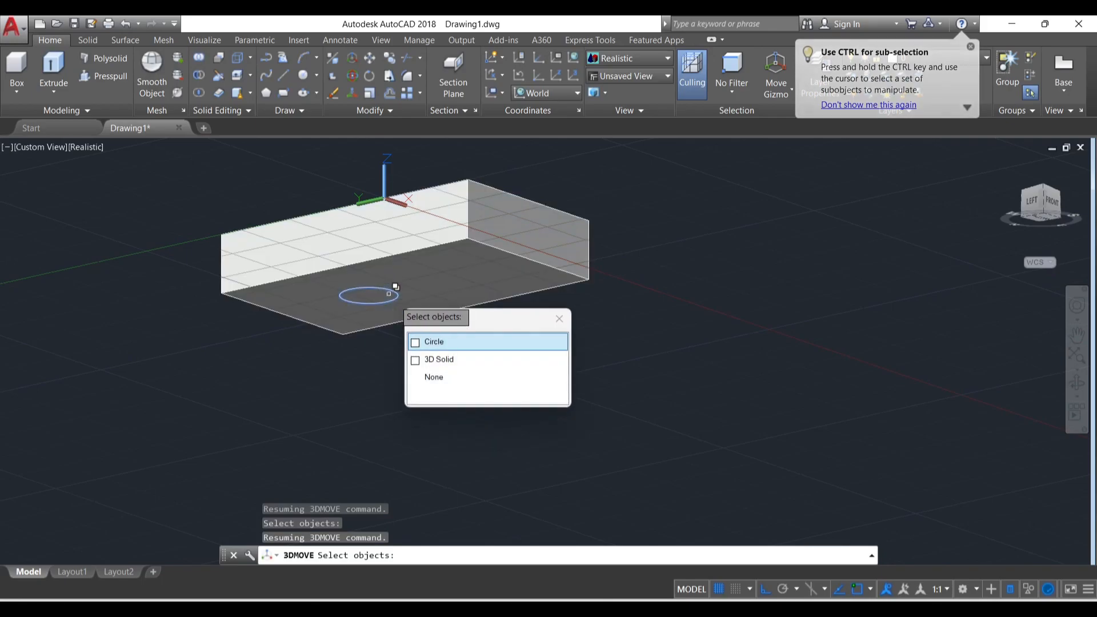
pyautogui.click(441, 344)
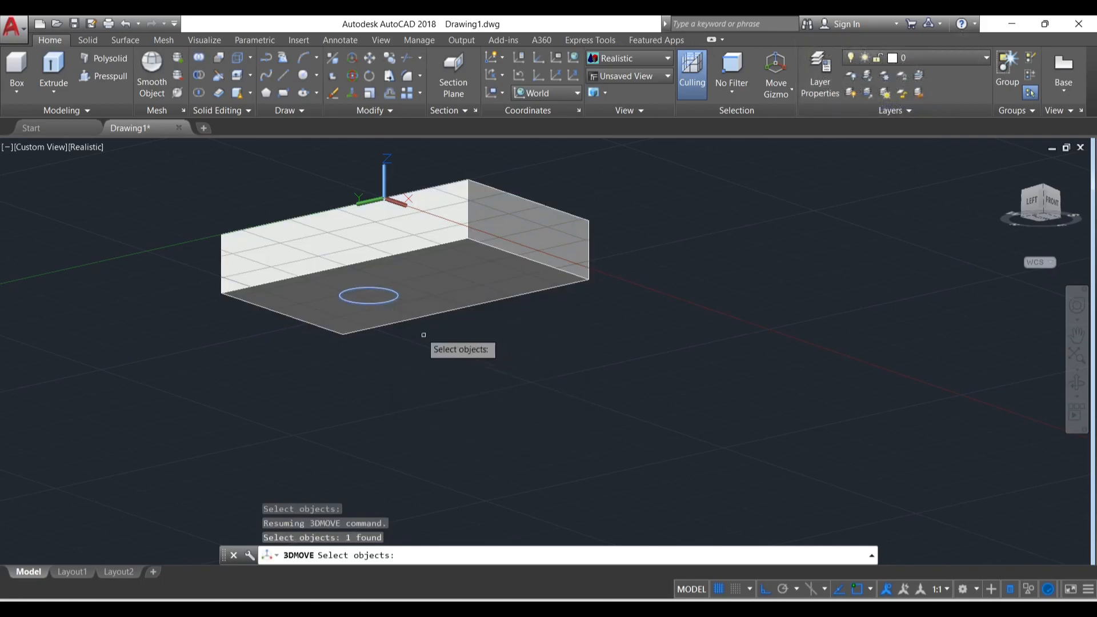
pyautogui.click(353, 60)
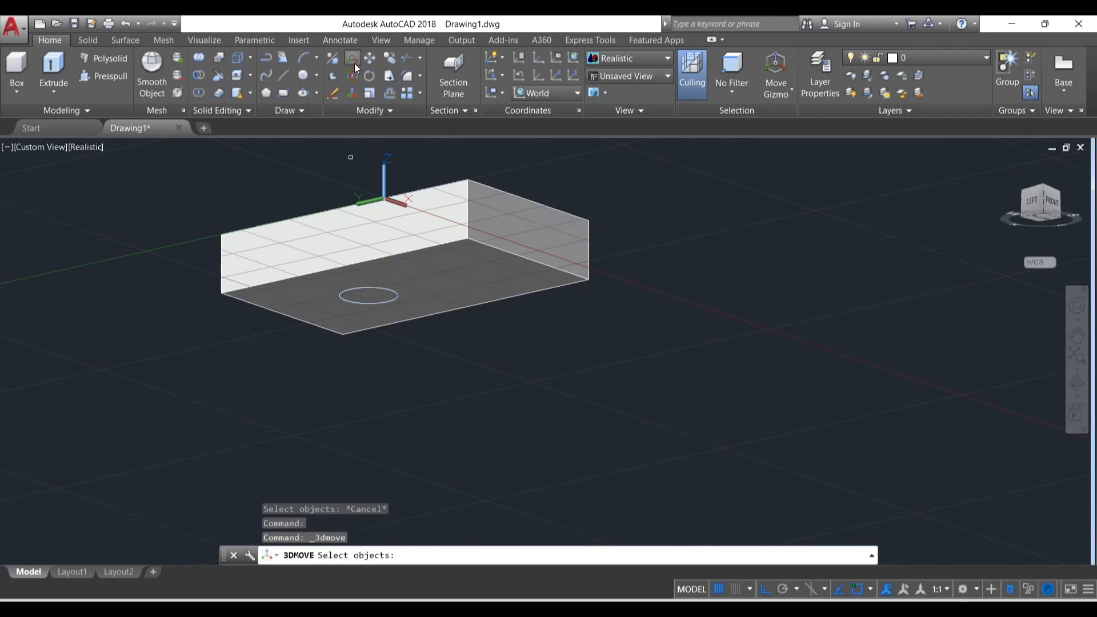
pyautogui.click(377, 287)
pyautogui.click(429, 357)
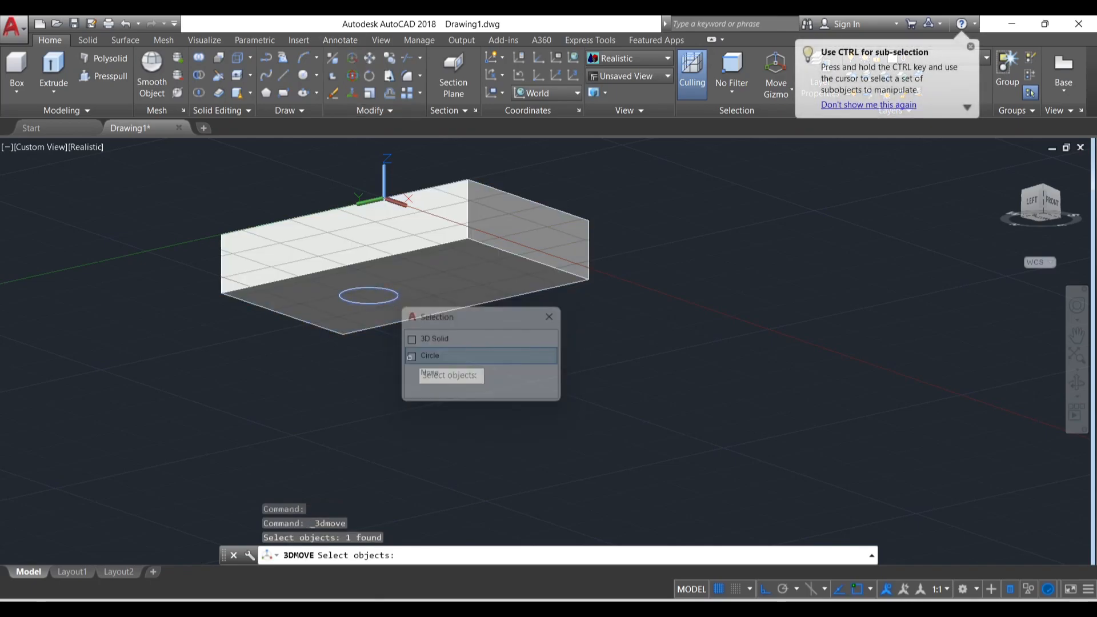
pyautogui.press('Escape')
pyautogui.press('Escape')
# Step: Move the circle by its centre from the solid's underside to the midpoint of the top face's far long edge
pyautogui.click(387, 295)
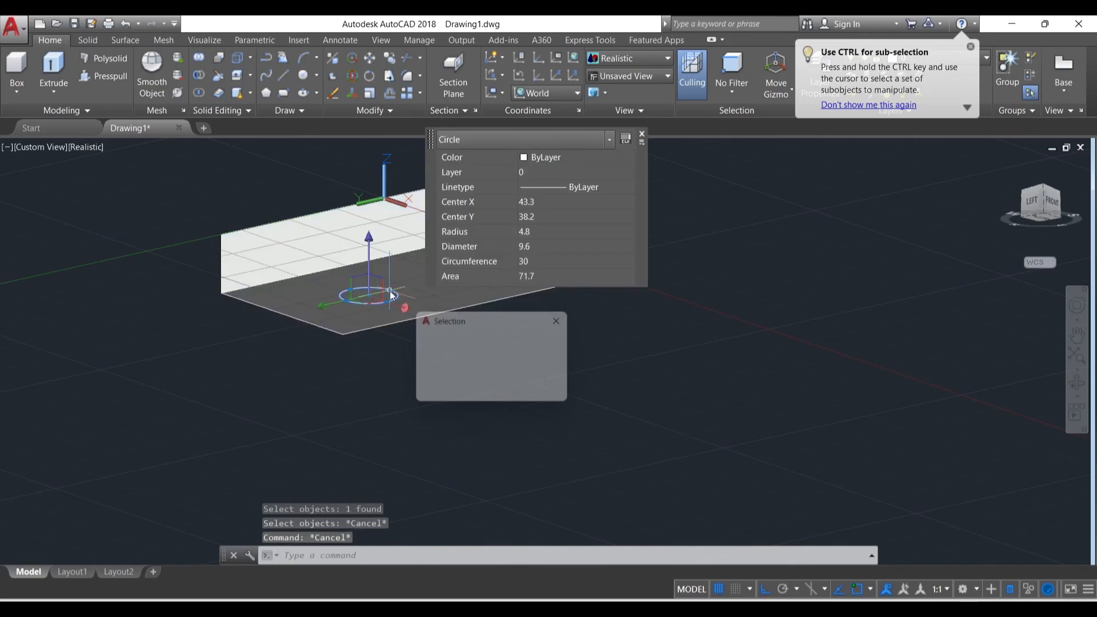
pyautogui.click(369, 58)
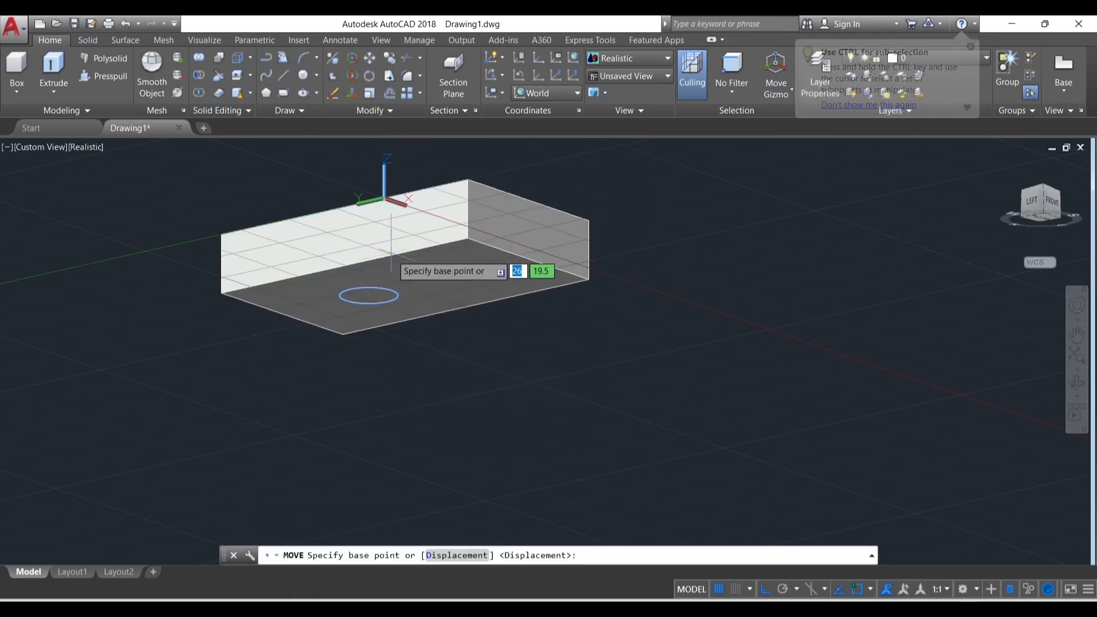
pyautogui.click(369, 295)
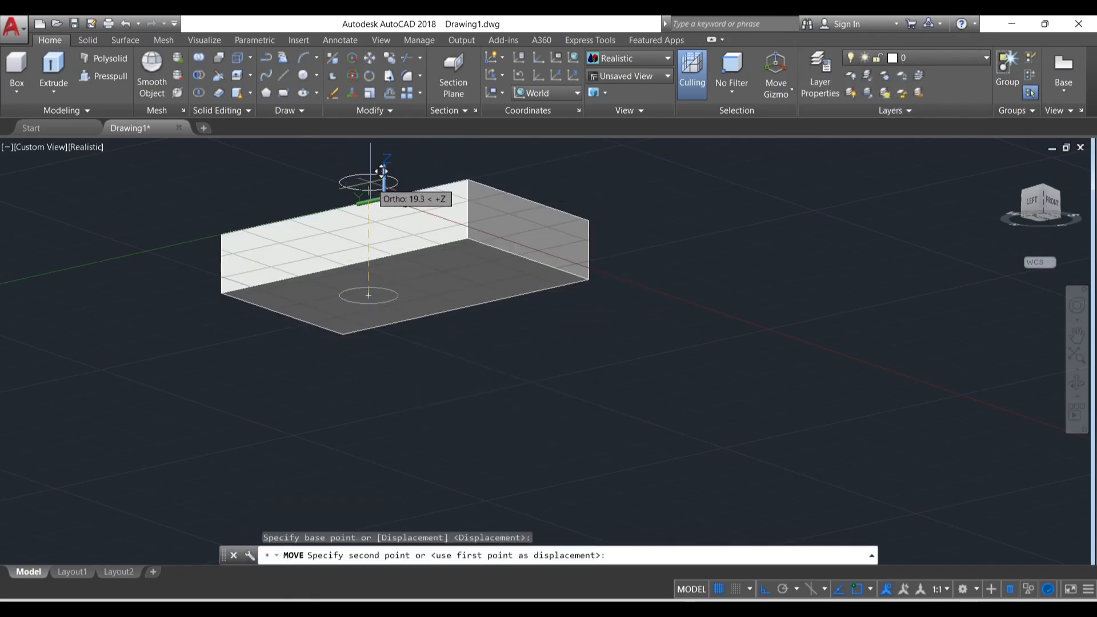
pyautogui.keyDown('shift'); pyautogui.moveTo(382, 171); pyautogui.dragTo(419, 274, button='middle'); pyautogui.keyUp('shift')
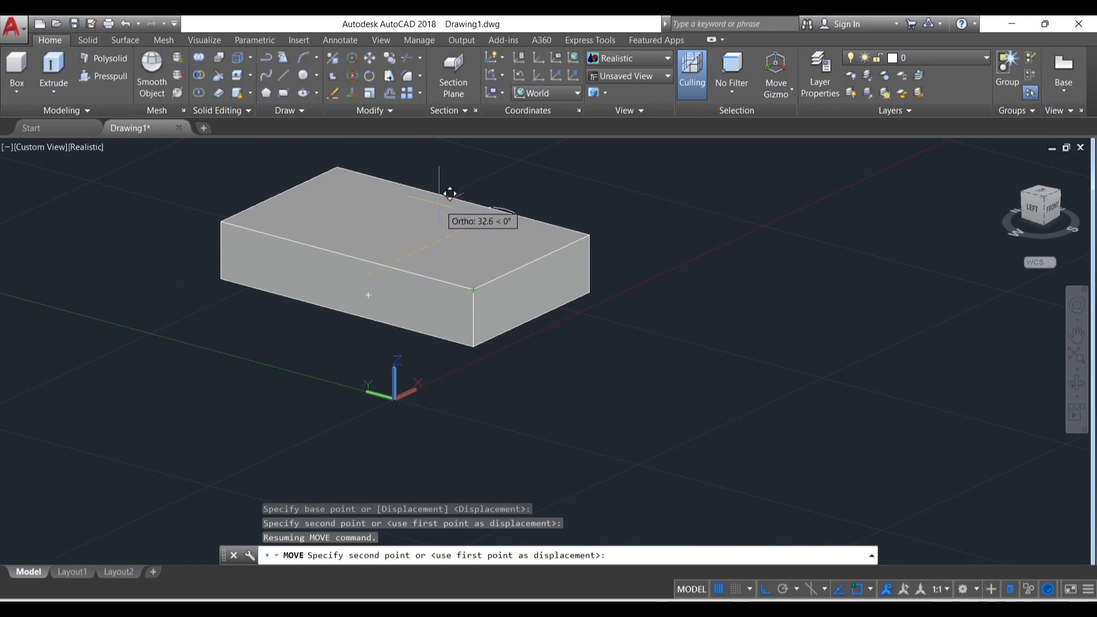
pyautogui.click(476, 201)
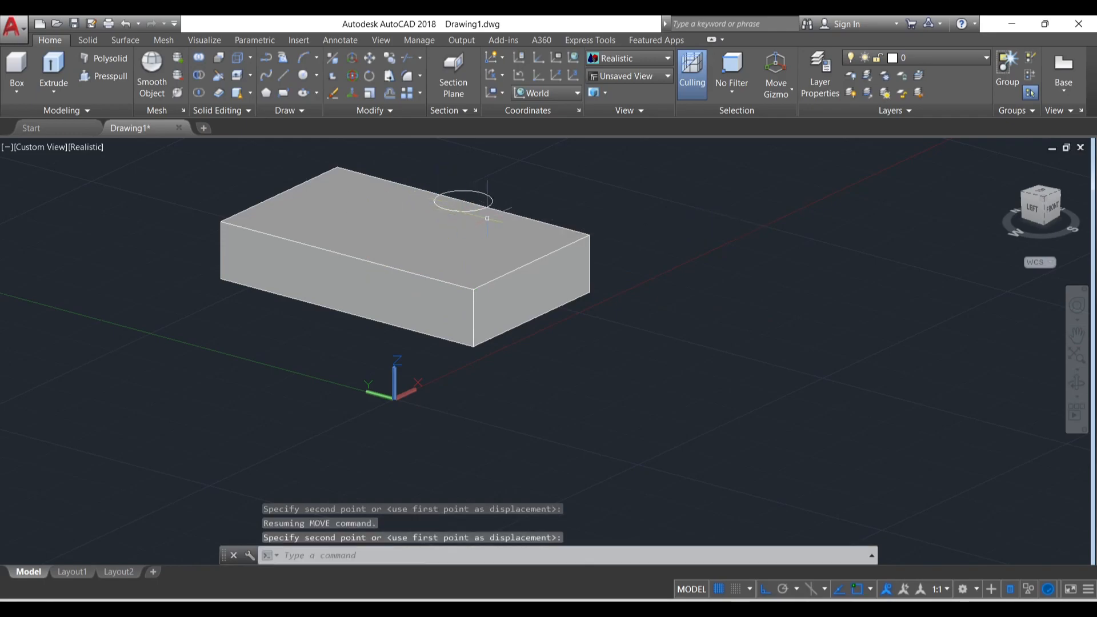
# Step: Shift the circle along the X axis onto the middle of the solid's top face, with its centre at about X 42.4
pyautogui.scroll(2, 471, 213)
pyautogui.keyDown('shift'); pyautogui.moveTo(458, 223); pyautogui.dragTo(414, 267, button='middle'); pyautogui.keyUp('shift')
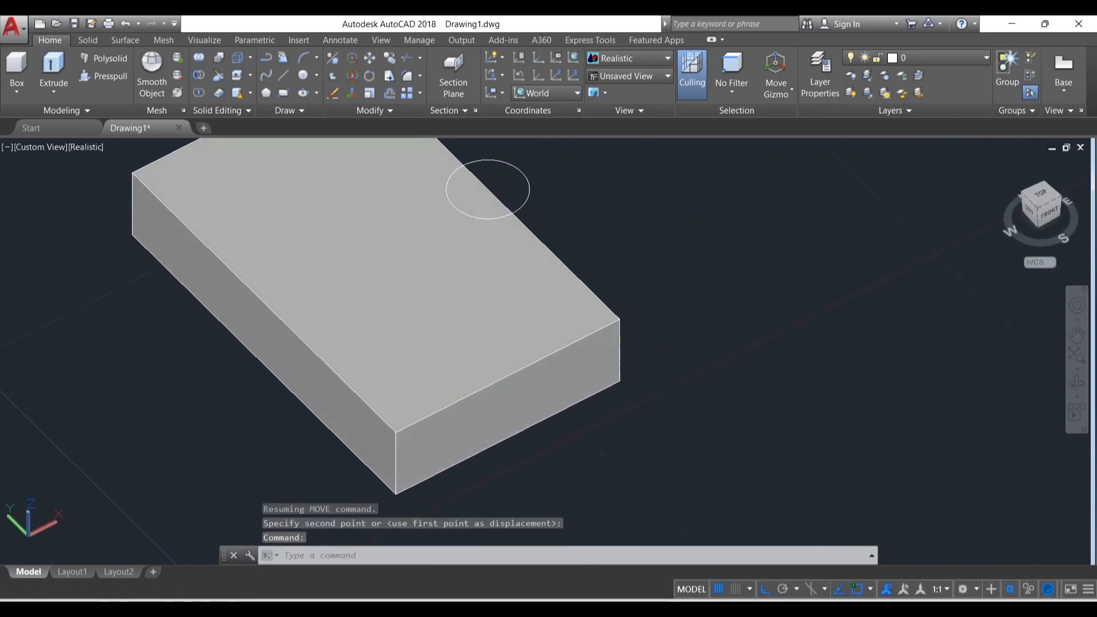
pyautogui.click(527, 171)
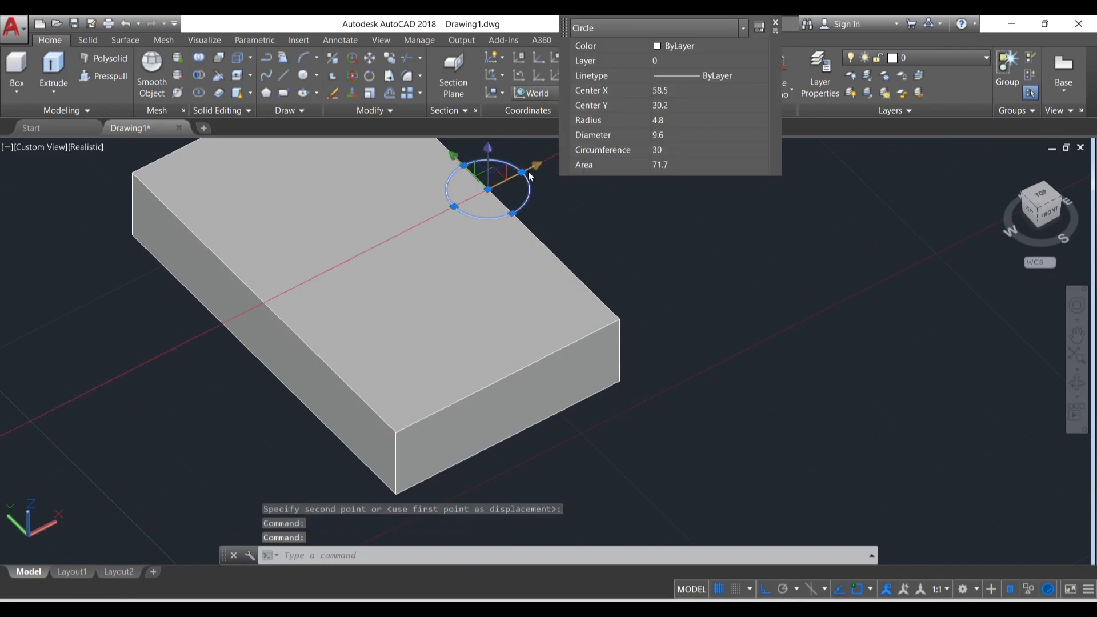
pyautogui.click(487, 189)
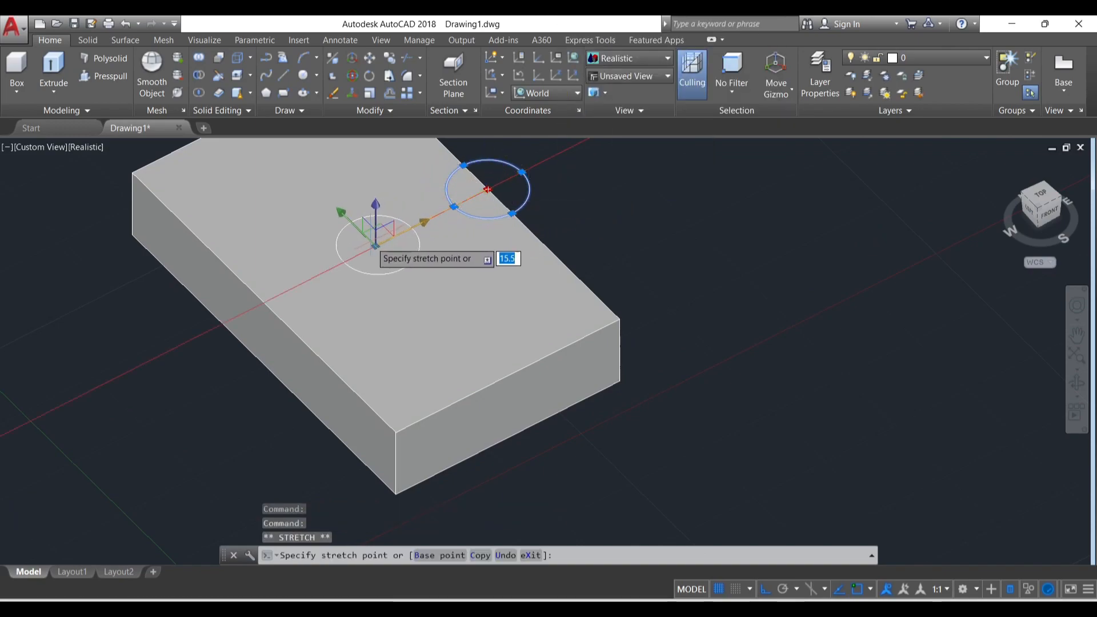
pyautogui.click(373, 247)
pyautogui.scroll(-5, 374, 243)
pyautogui.scroll(2, 395, 257)
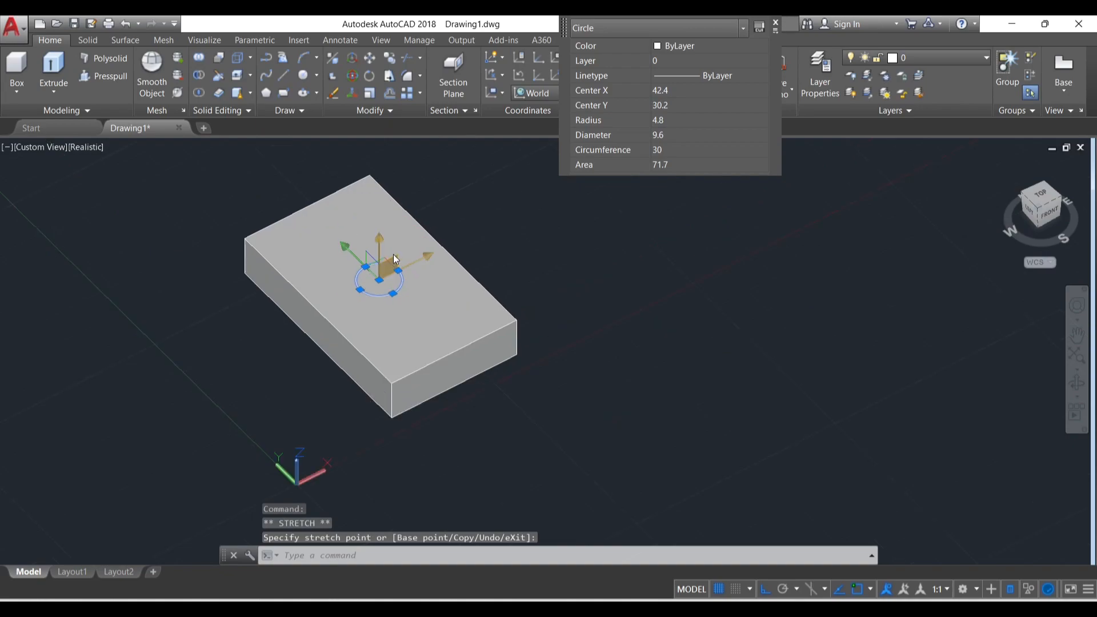
pyautogui.press('Escape')
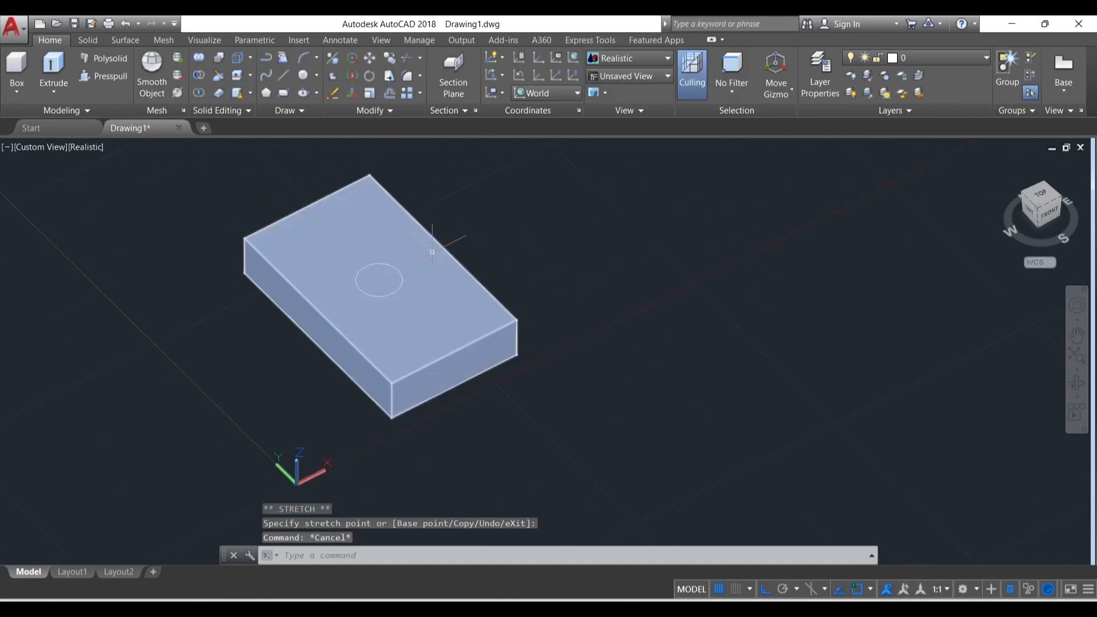
pyautogui.scroll(3, 381, 333)
pyautogui.scroll(-2, 377, 276)
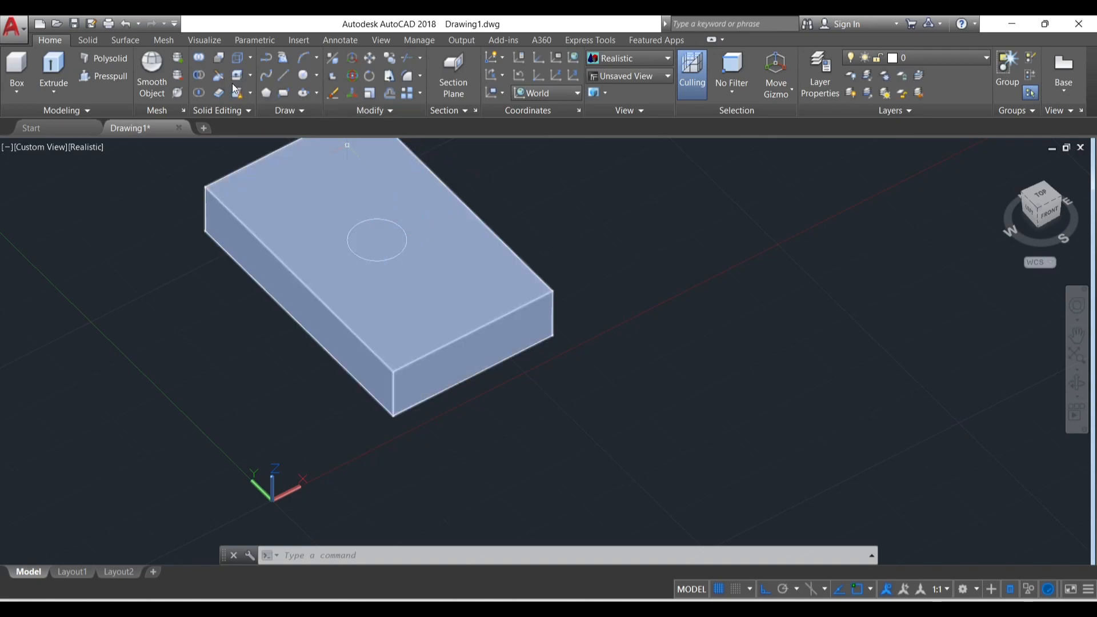
pyautogui.click(250, 57)
pyautogui.click(251, 107)
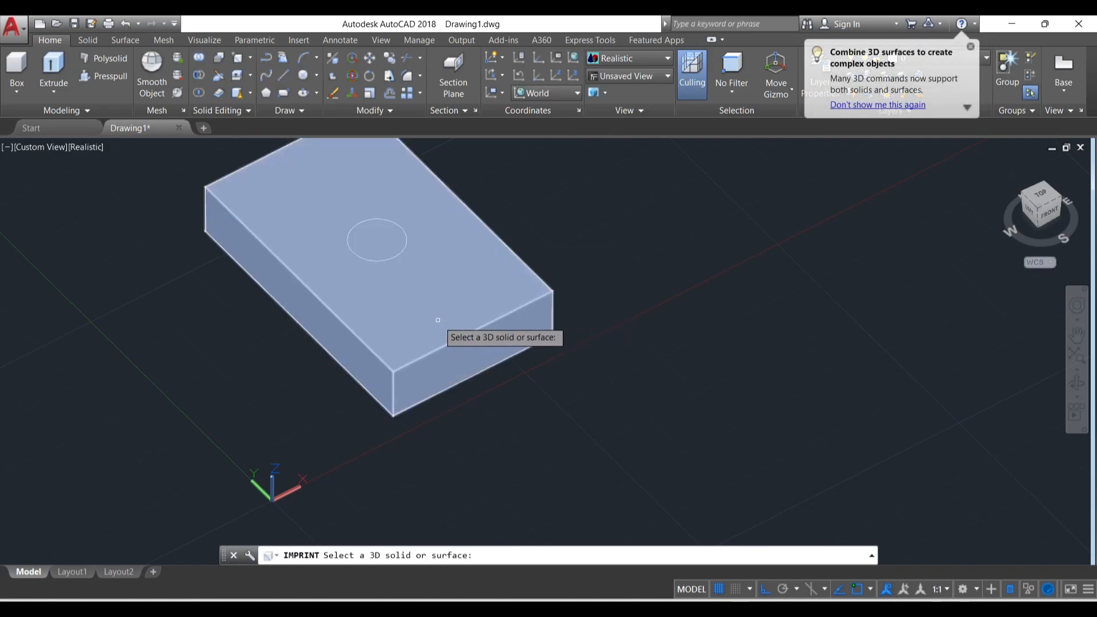
pyautogui.click(438, 320)
pyautogui.press('Escape')
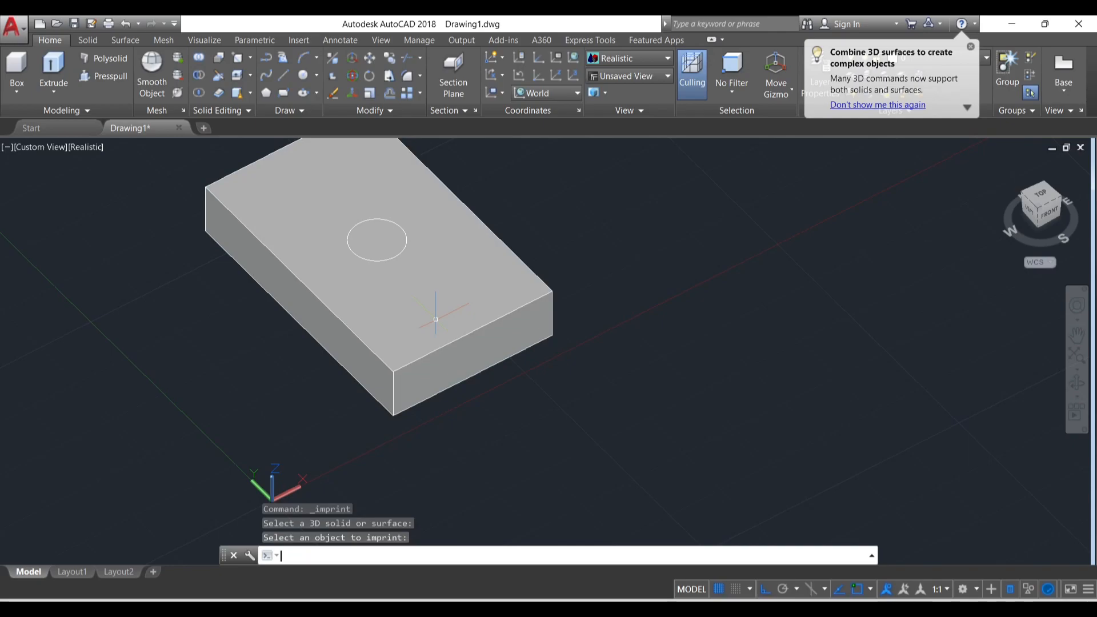
# Step: Imprint the circle onto the solid's top face, keeping the source object
pyautogui.click(237, 58)
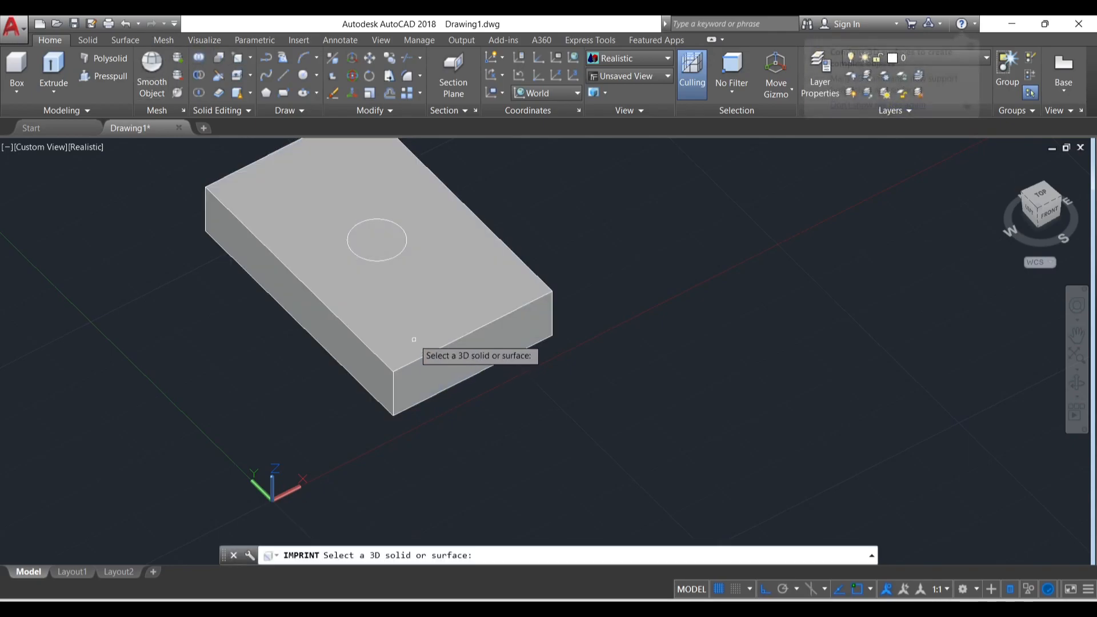
pyautogui.click(412, 320)
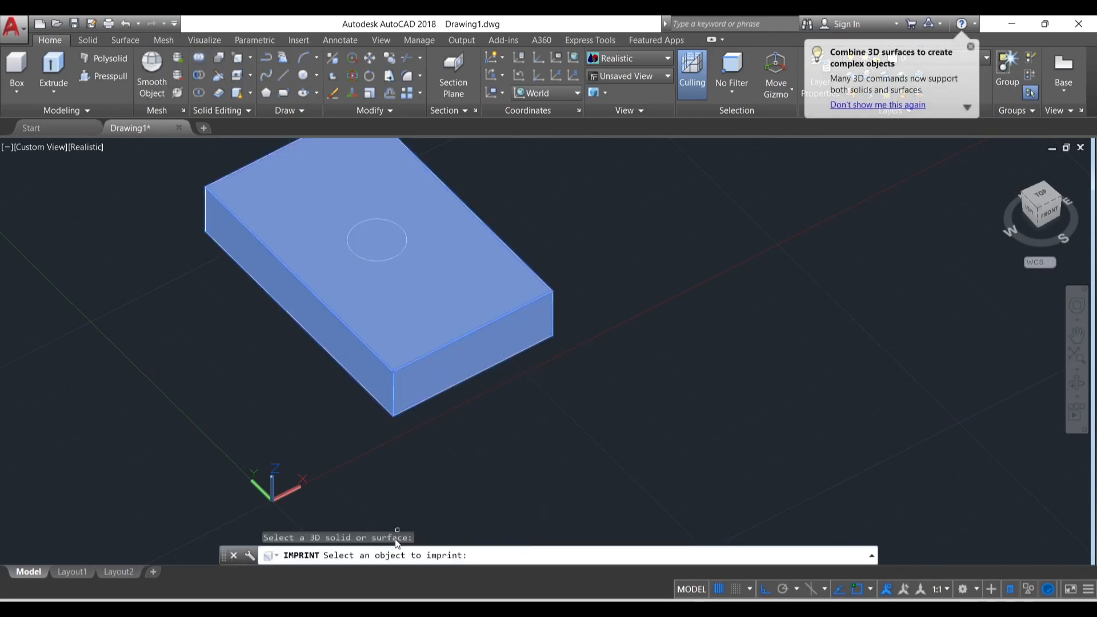
pyautogui.click(395, 221)
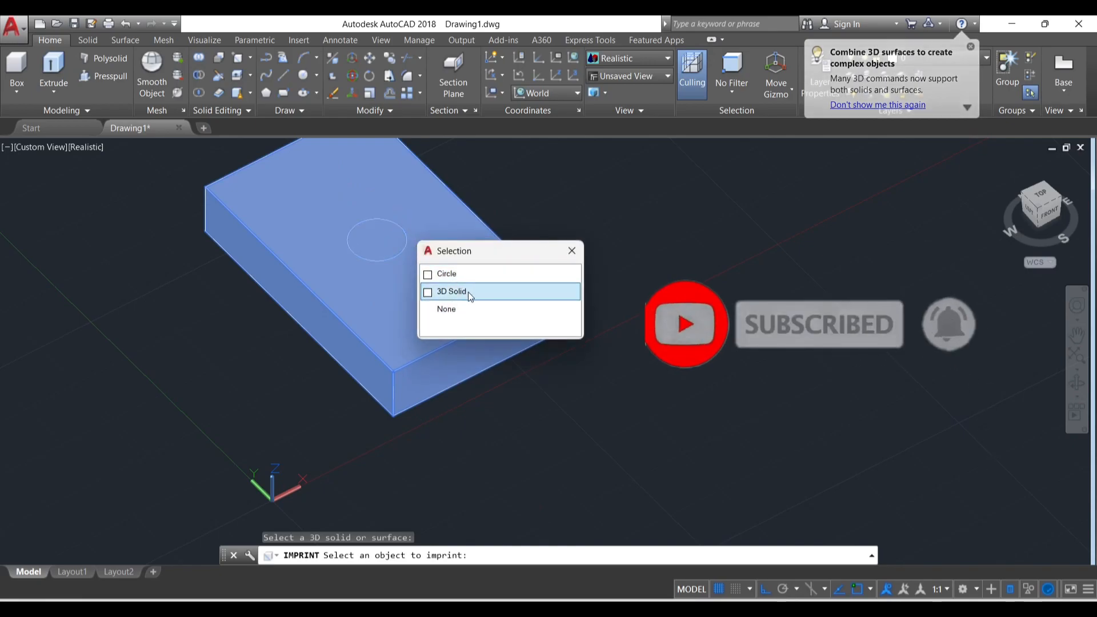
pyautogui.click(447, 275)
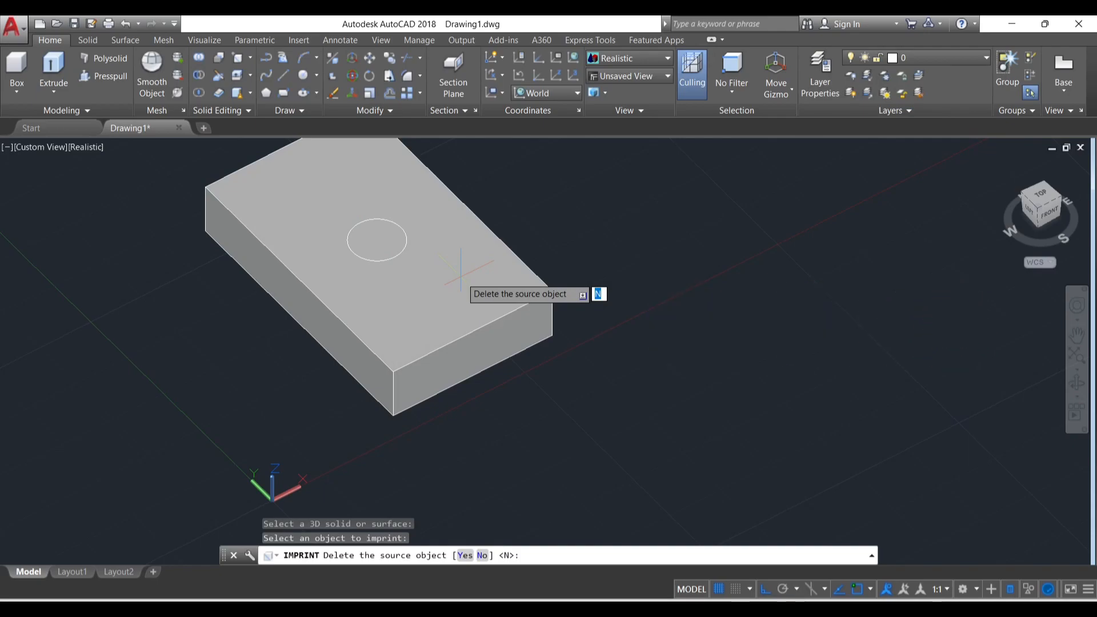
pyautogui.press('Return')
pyautogui.press('Return')
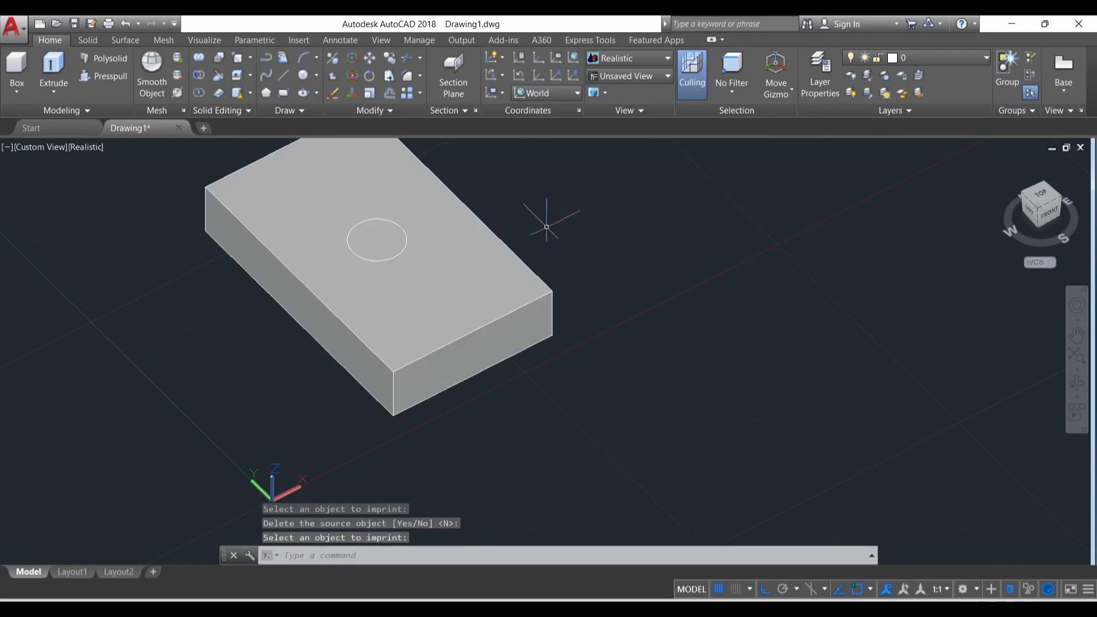
# Step: Move the solid together with the circle about 34 units along the X axis, away from its extracted edges
pyautogui.click(405, 228)
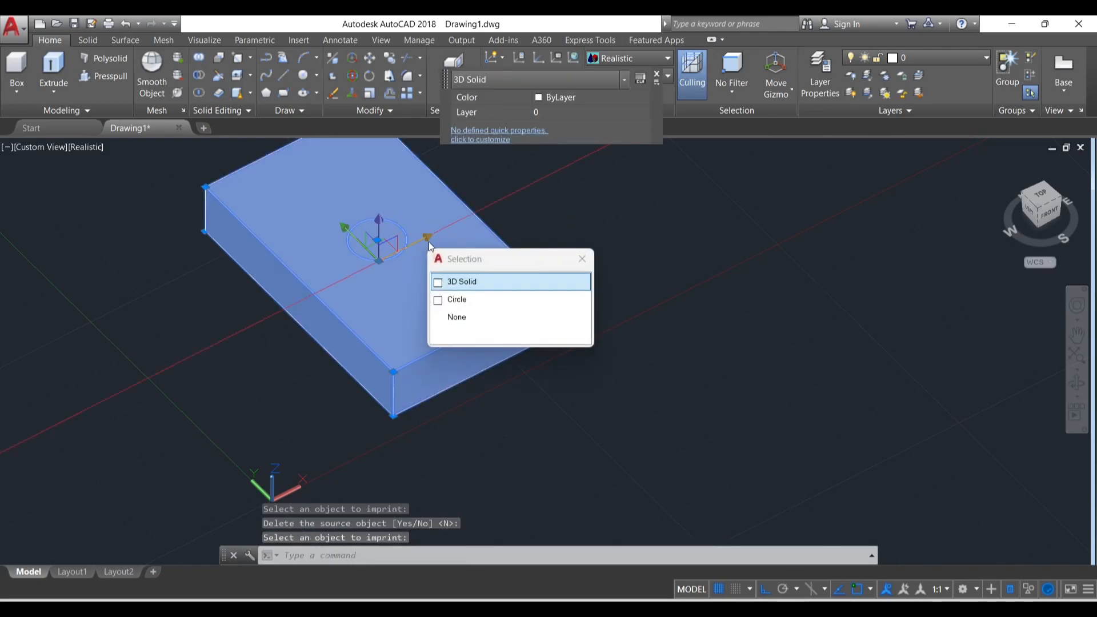
pyautogui.click(422, 240)
pyautogui.press('Escape')
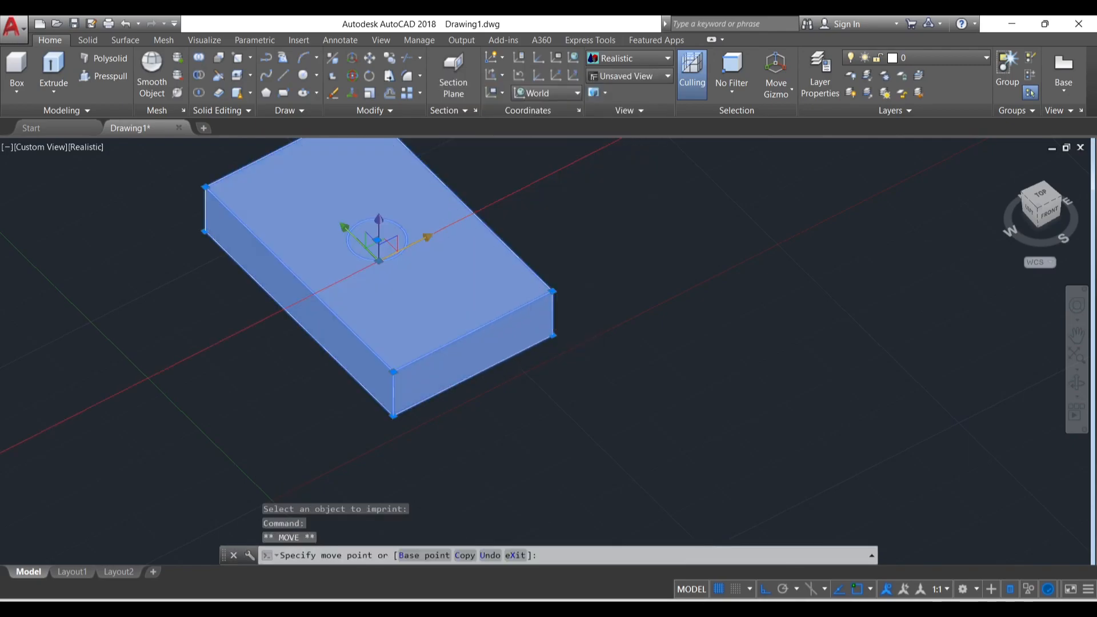
pyautogui.click(404, 214)
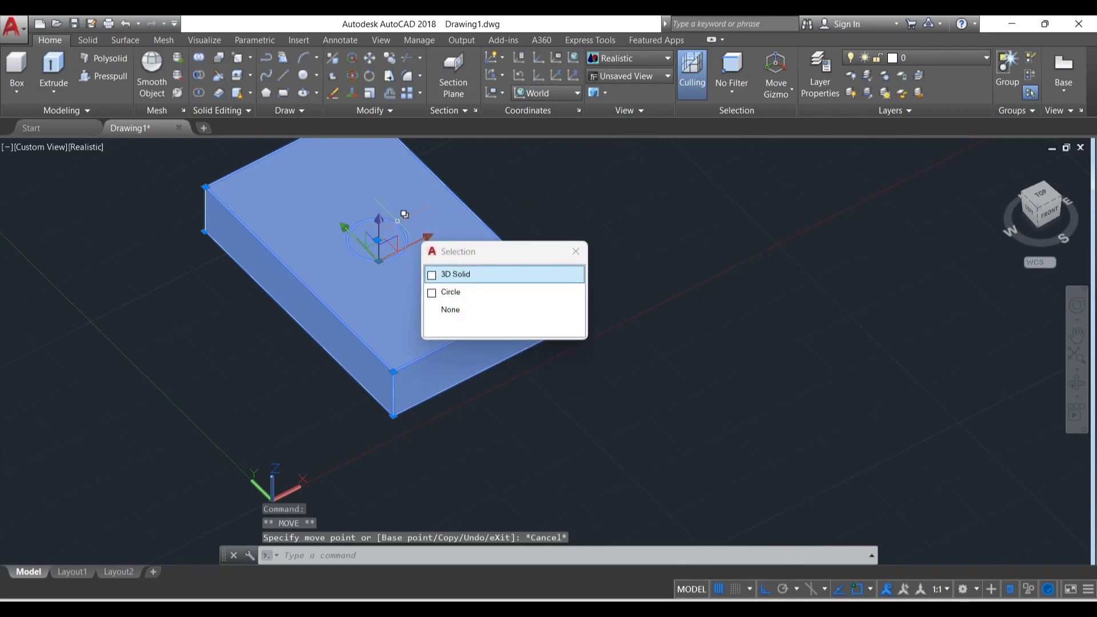
pyautogui.click(474, 308)
pyautogui.click(423, 242)
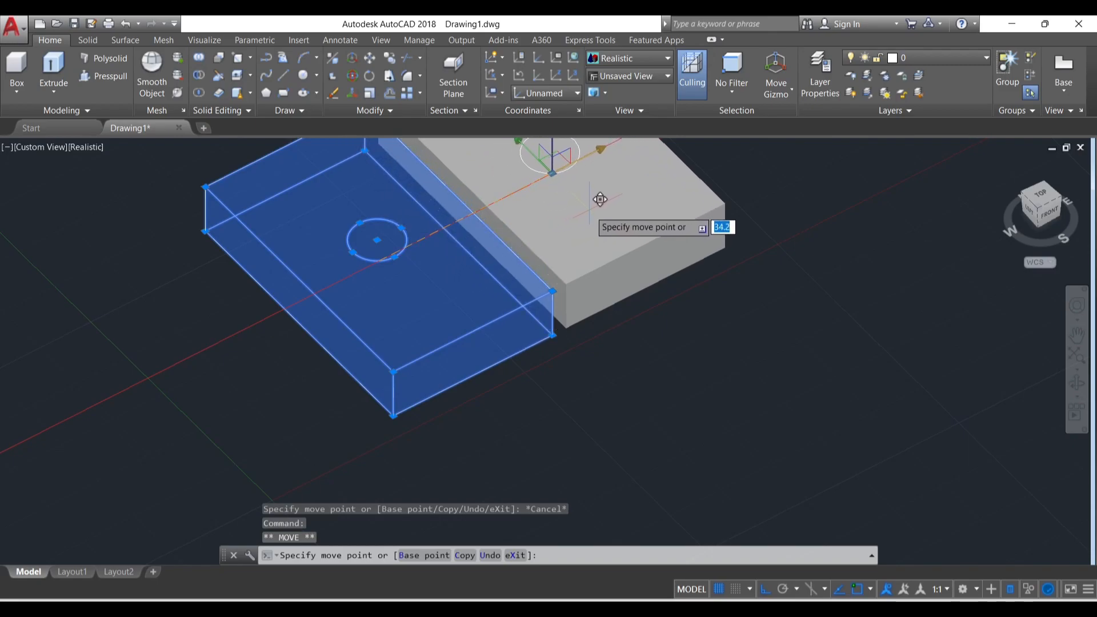
pyautogui.click(598, 201)
pyautogui.scroll(-3, 310, 281)
pyautogui.press('Escape')
pyautogui.press('Escape')
# Step: Delete the source circle lying on the solid's top face
pyautogui.scroll(1, 429, 186)
pyautogui.scroll(2, 405, 222)
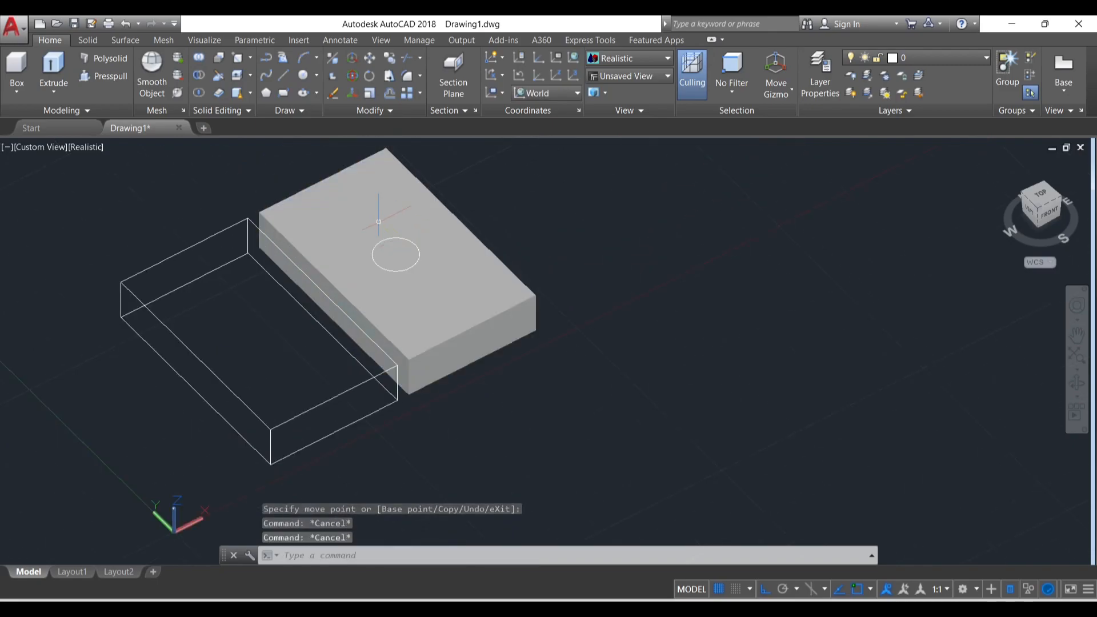
pyautogui.scroll(2, 410, 240)
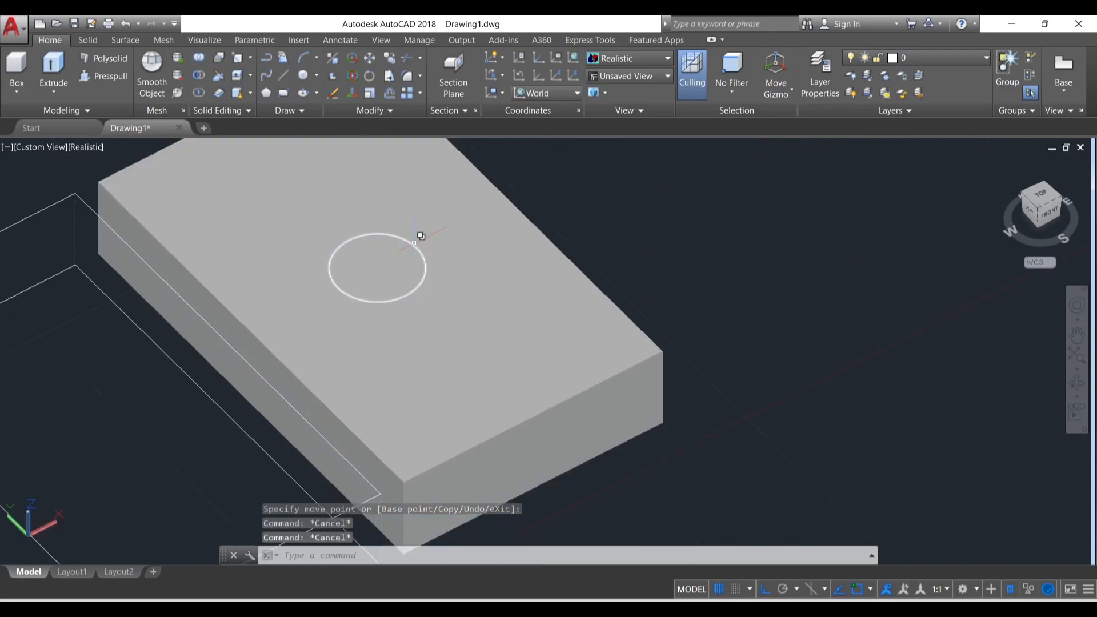
pyautogui.click(413, 243)
pyautogui.click(464, 291)
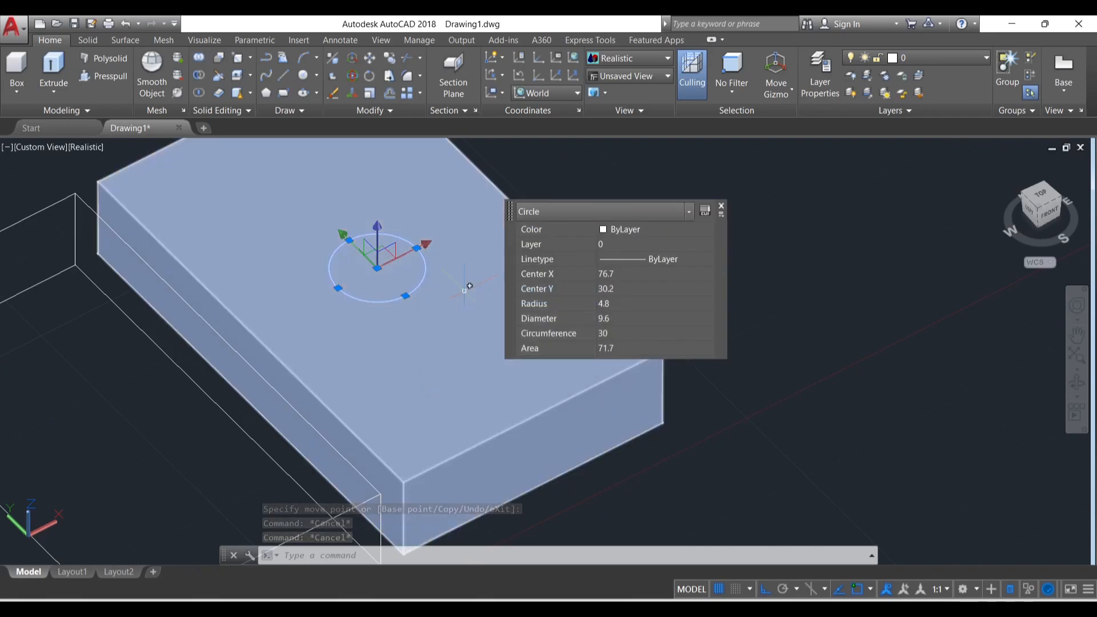
pyautogui.press('Delete')
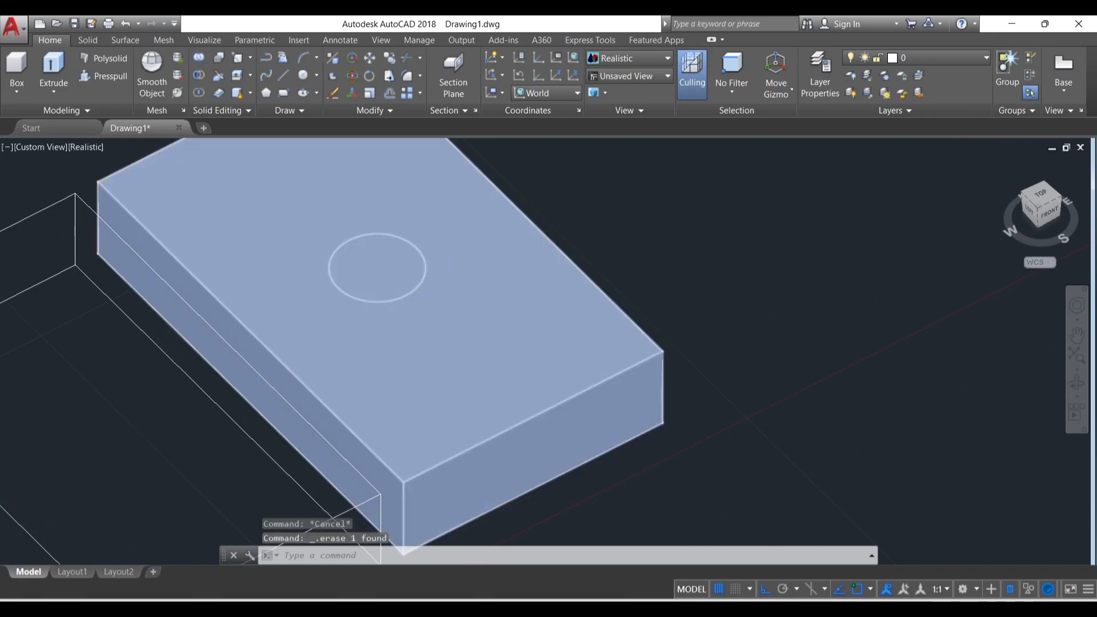
pyautogui.scroll(-2, 258, 388)
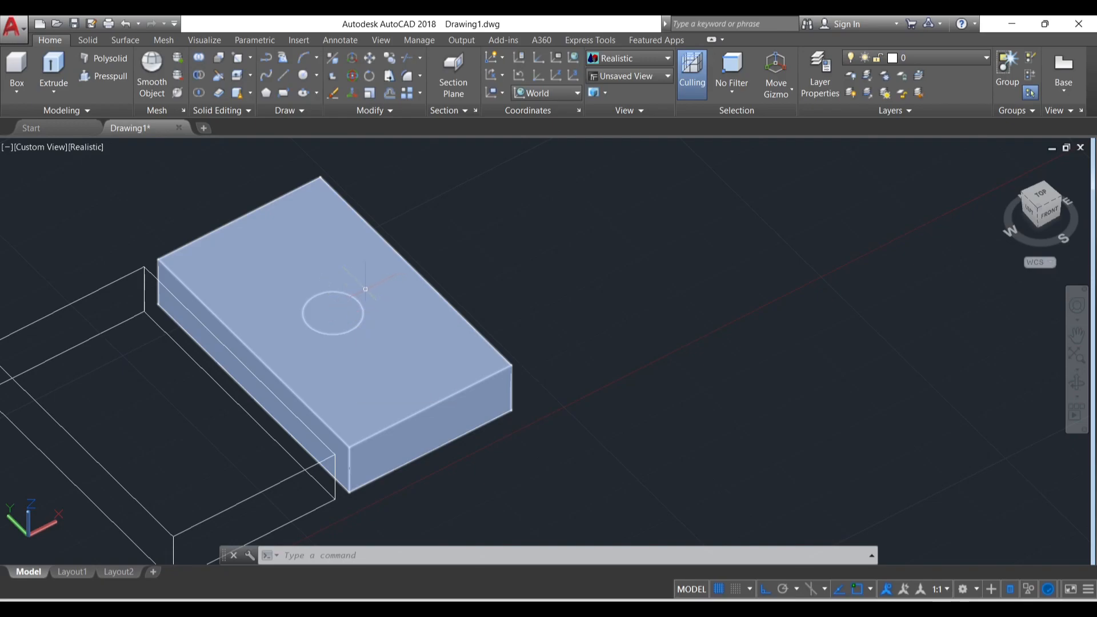
pyautogui.scroll(-2, 371, 218)
pyautogui.scroll(2, 336, 255)
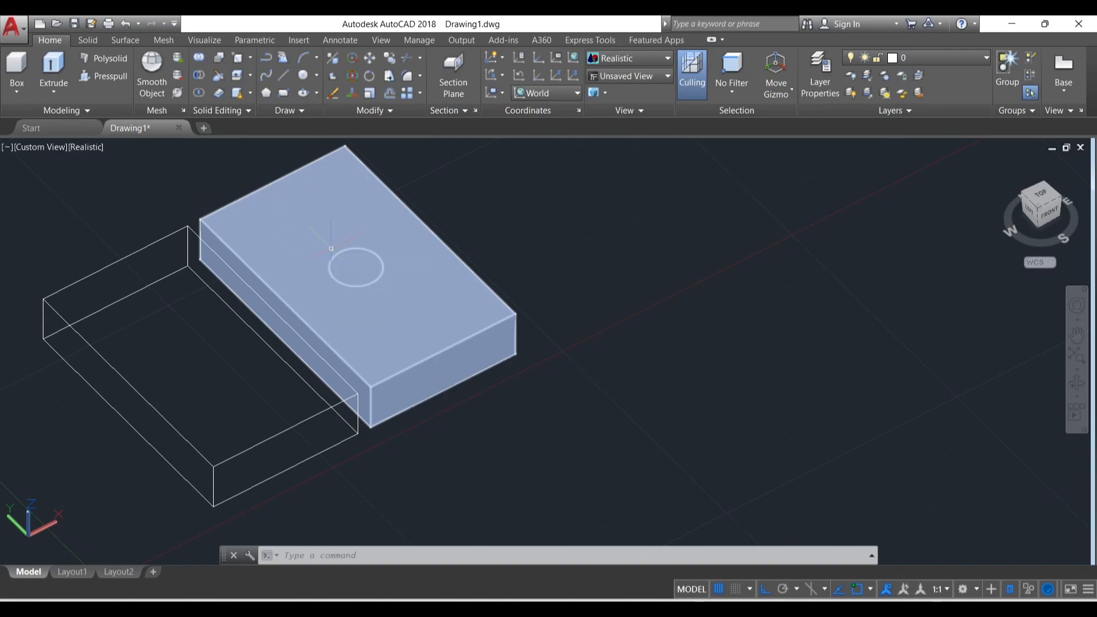
pyautogui.scroll(-4, 281, 324)
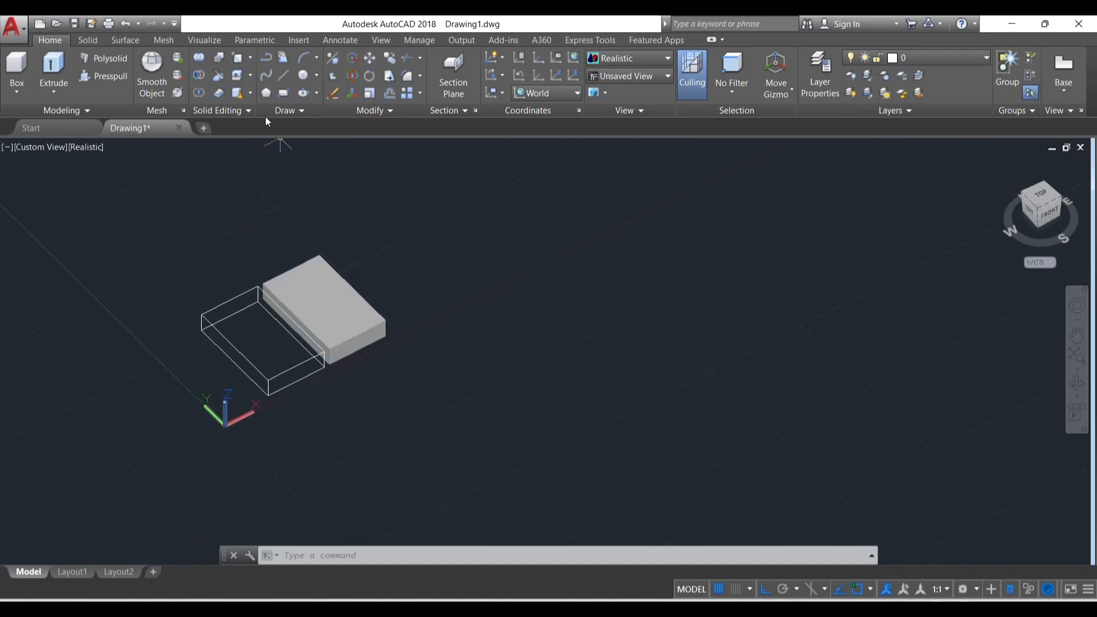
# Step: Colour the top edge of the solid's front face red using Color Edges
pyautogui.click(250, 58)
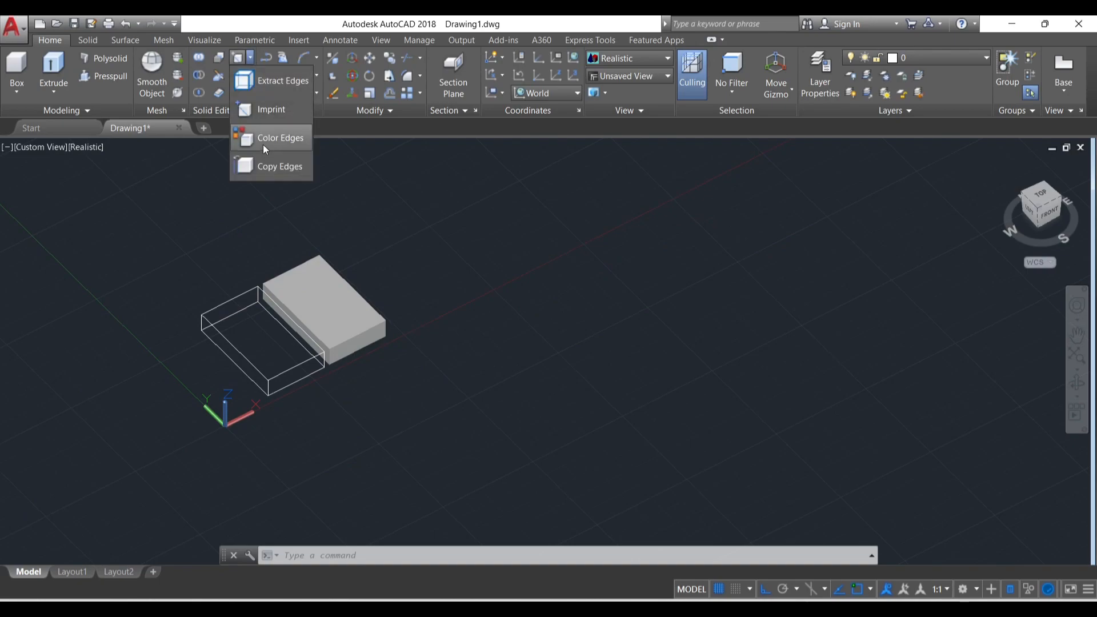
pyautogui.scroll(6, 365, 377)
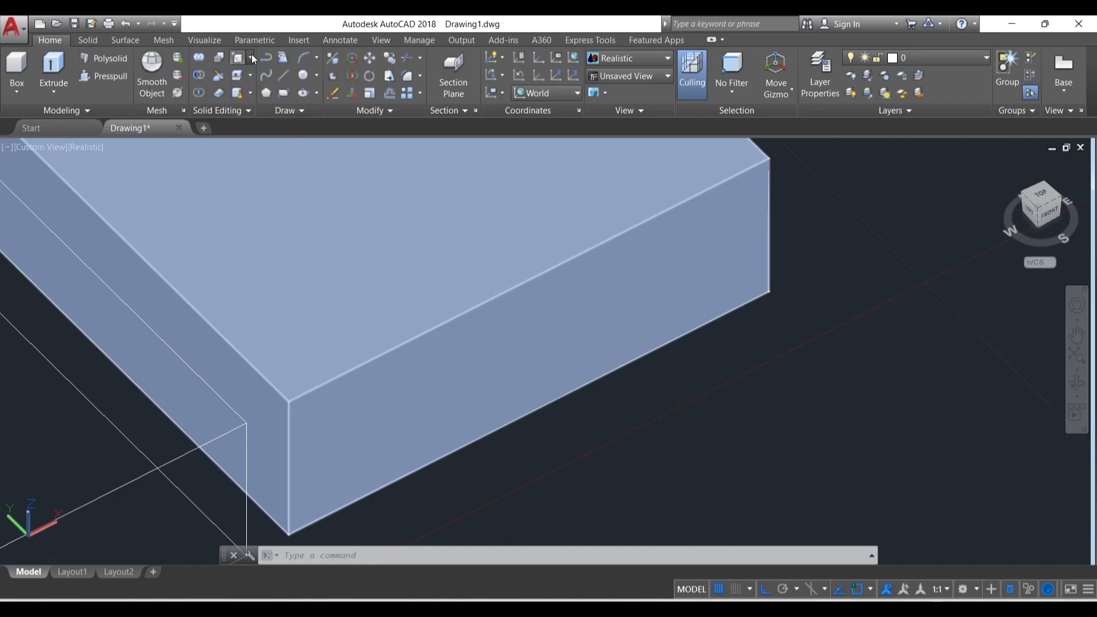
pyautogui.click(251, 56)
pyautogui.click(269, 139)
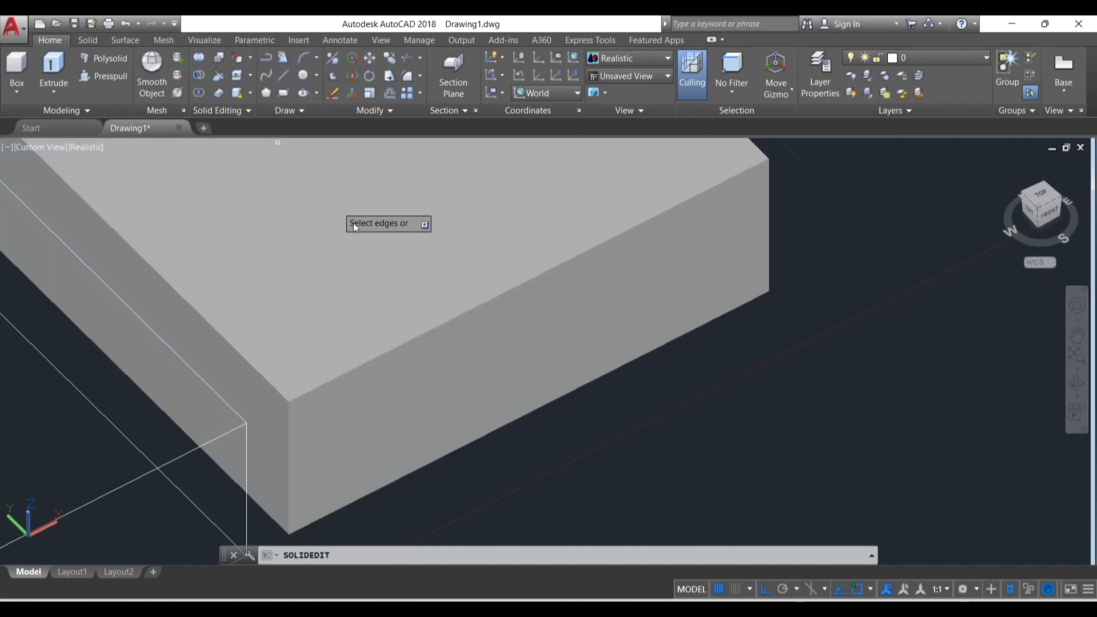
pyautogui.click(458, 313)
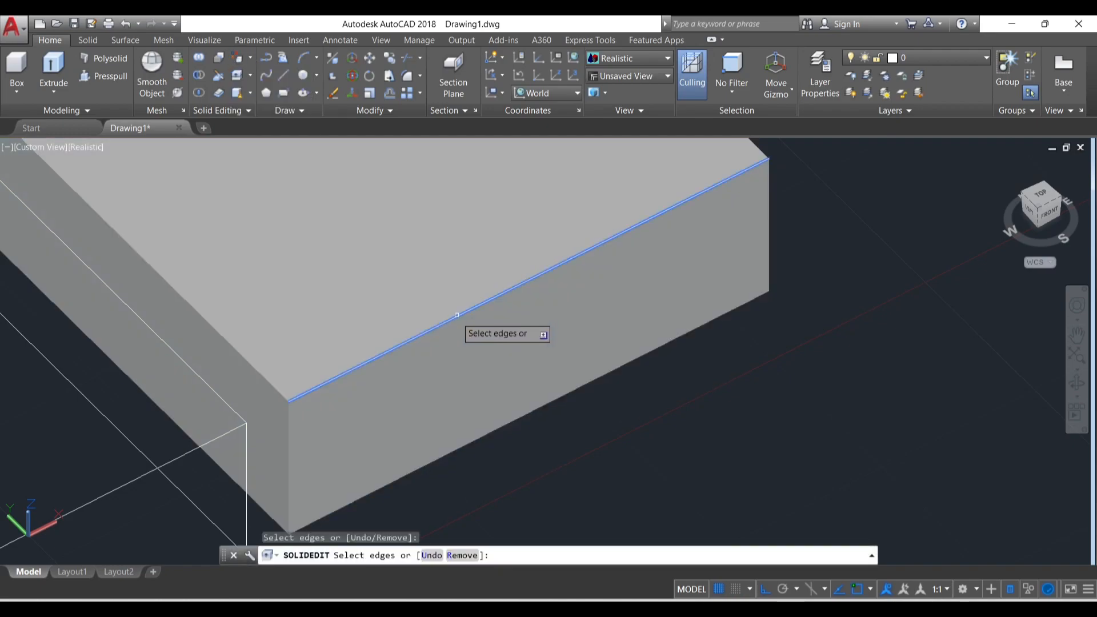
pyautogui.press('Return')
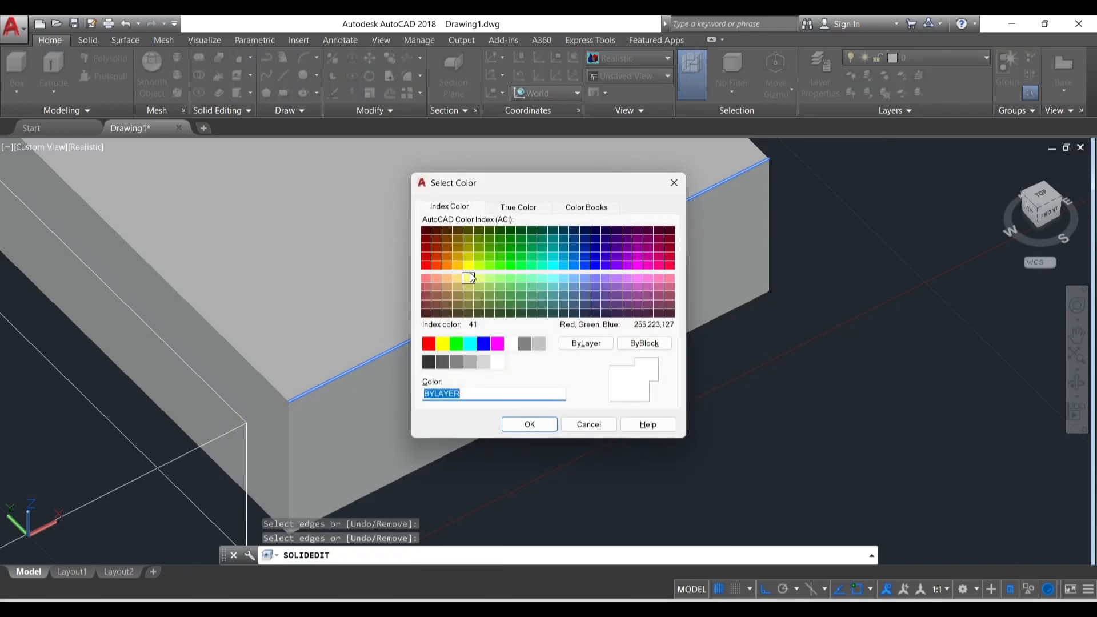
pyautogui.click(429, 345)
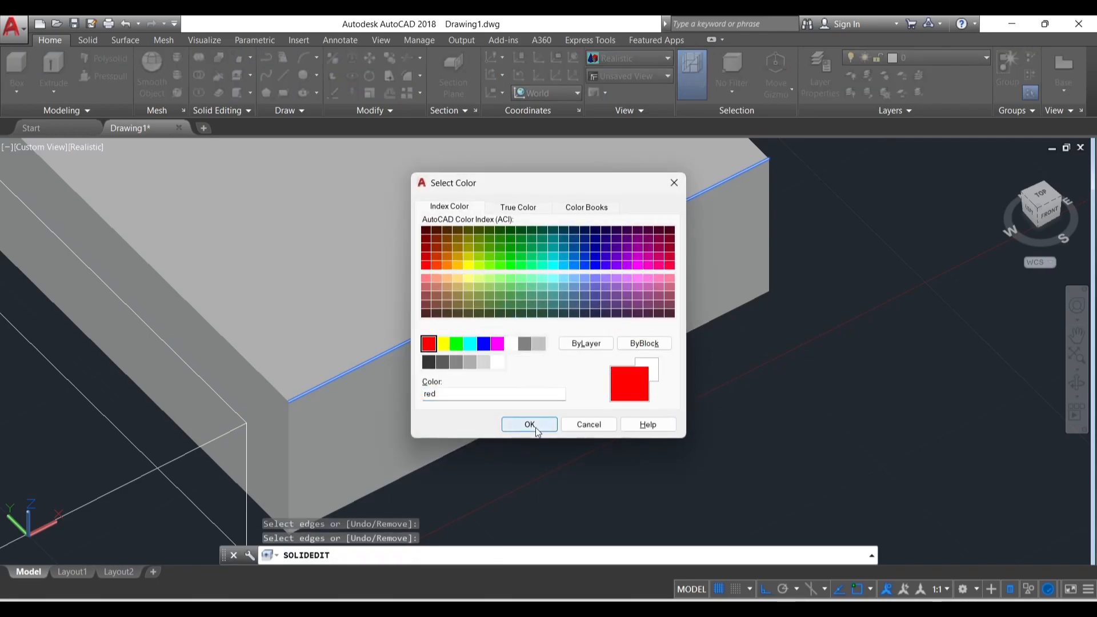
pyautogui.click(535, 426)
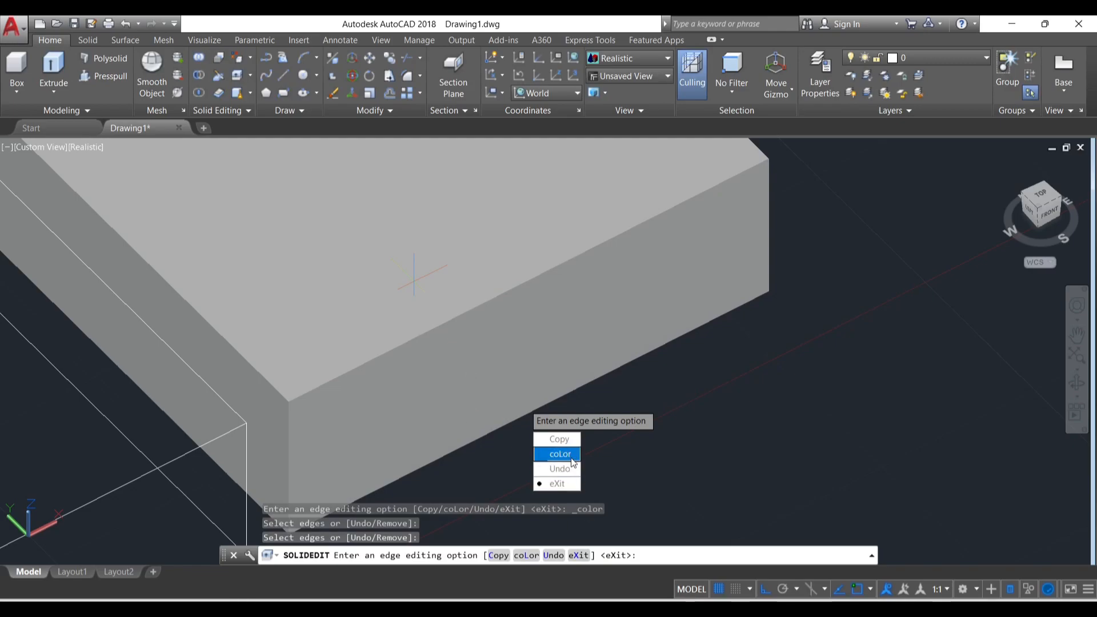
pyautogui.click(537, 484)
pyautogui.click(537, 479)
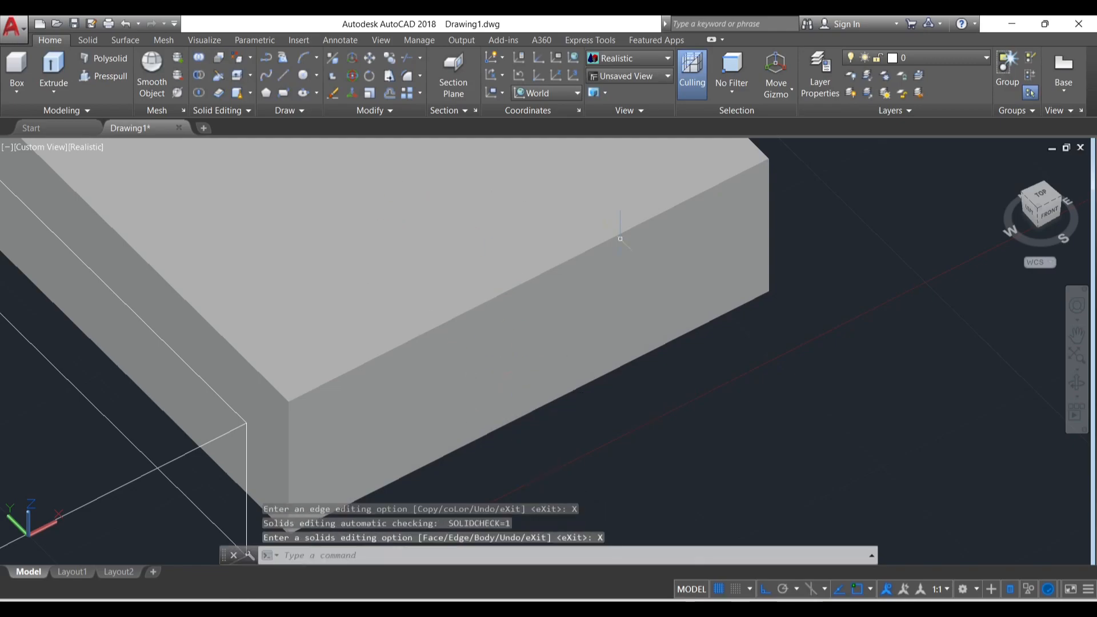
pyautogui.press('Escape')
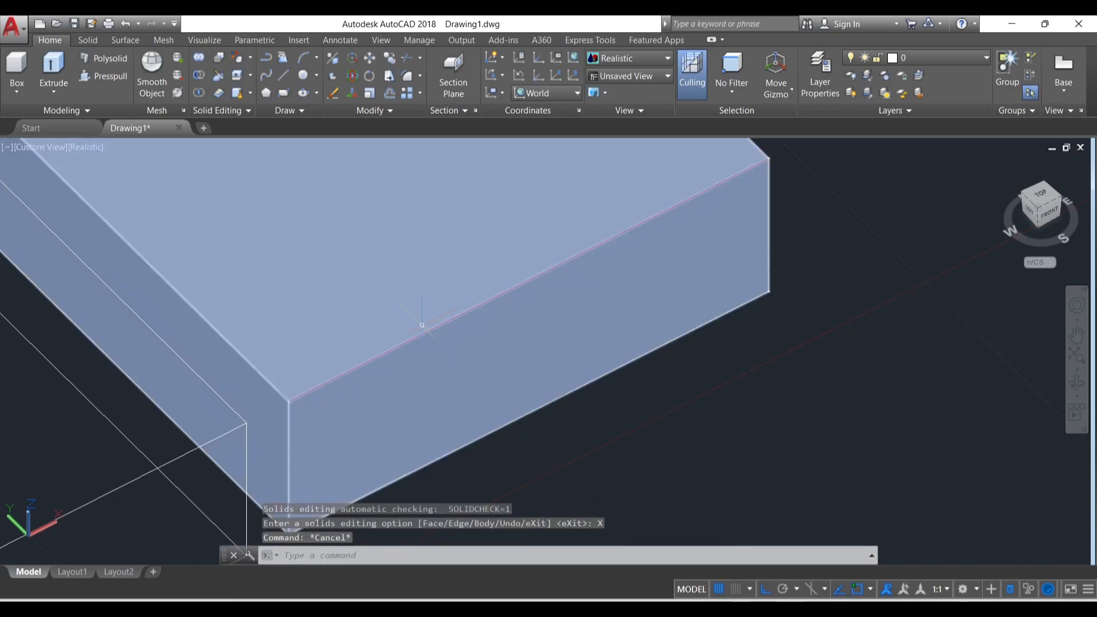
pyautogui.moveTo(418, 317)
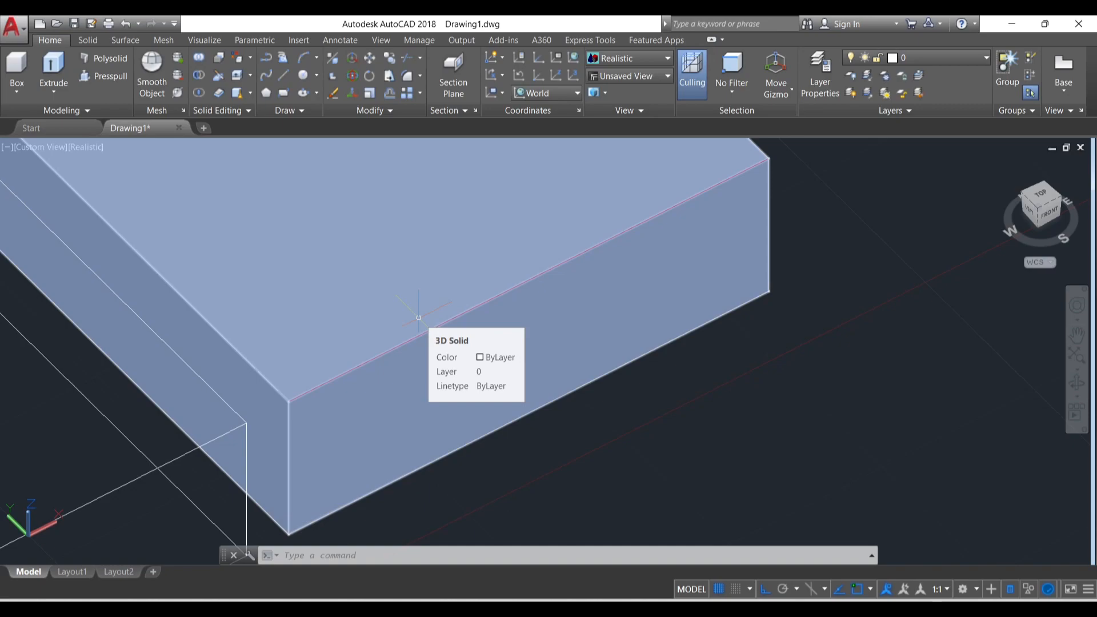
# Step: Copy the red top edge of the solid's front face to the empty space just in front of the solid
pyautogui.click(254, 55)
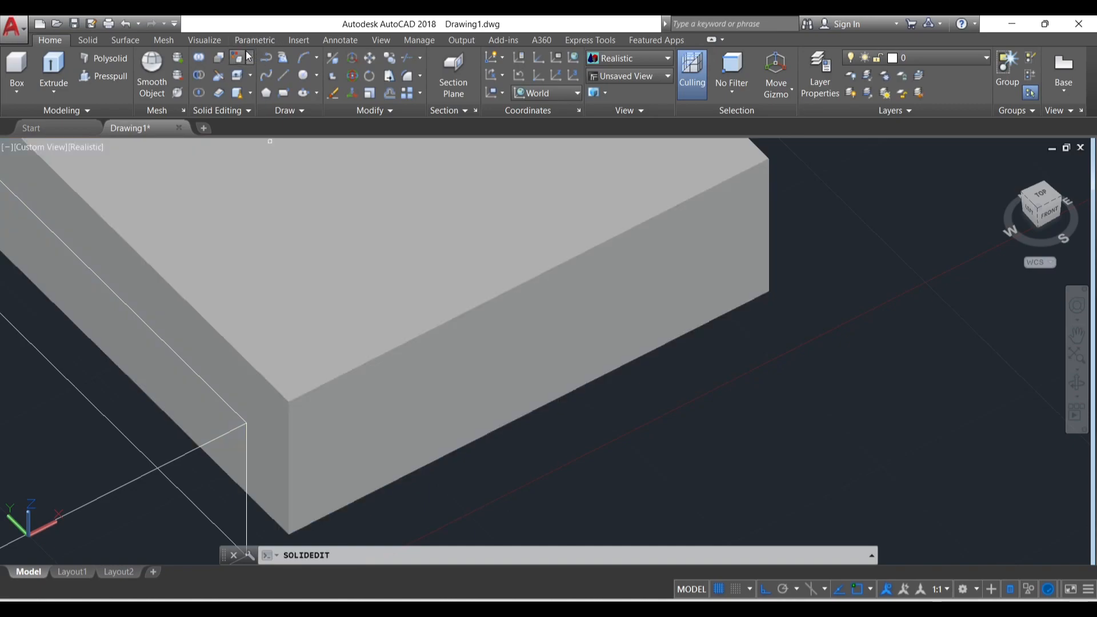
pyautogui.click(249, 56)
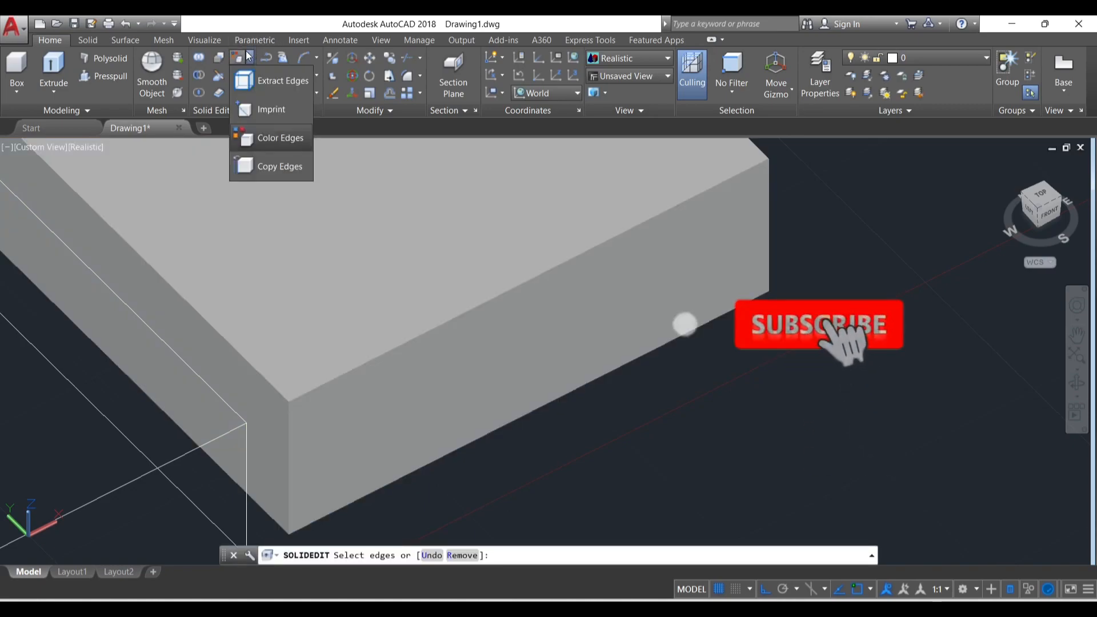
pyautogui.click(283, 170)
pyautogui.scroll(-4, 420, 261)
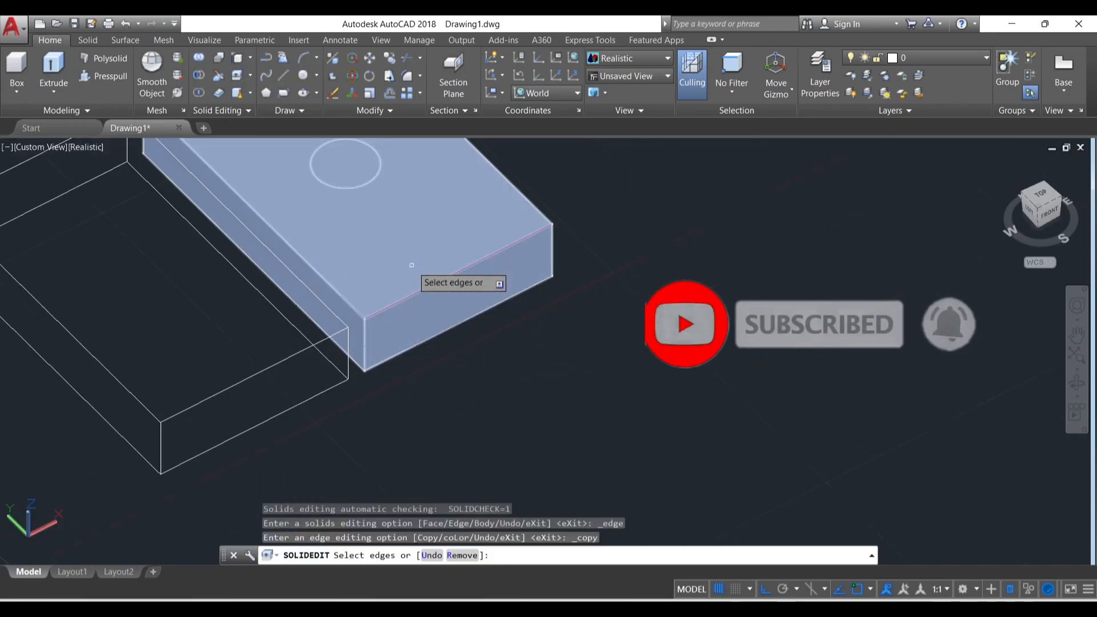
pyautogui.click(420, 291)
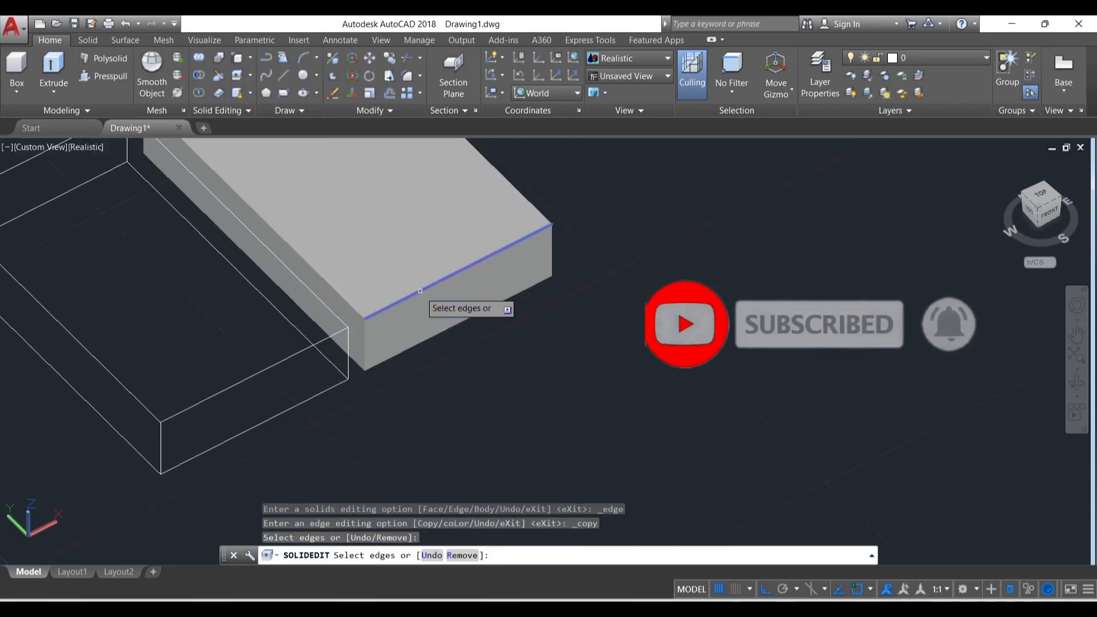
pyautogui.press('Return')
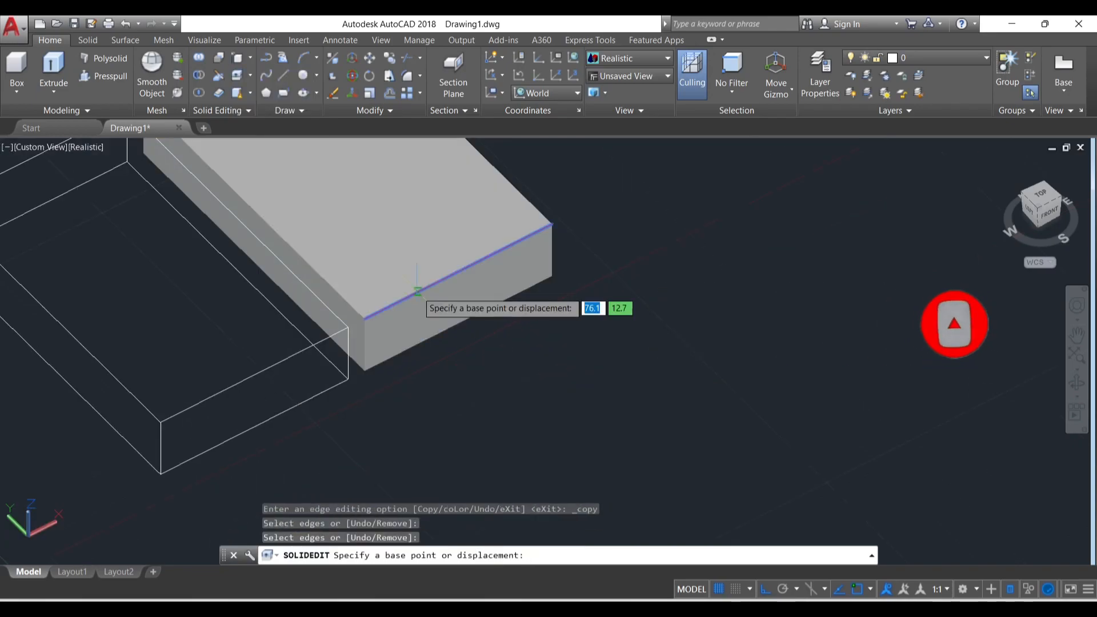
pyautogui.click(460, 273)
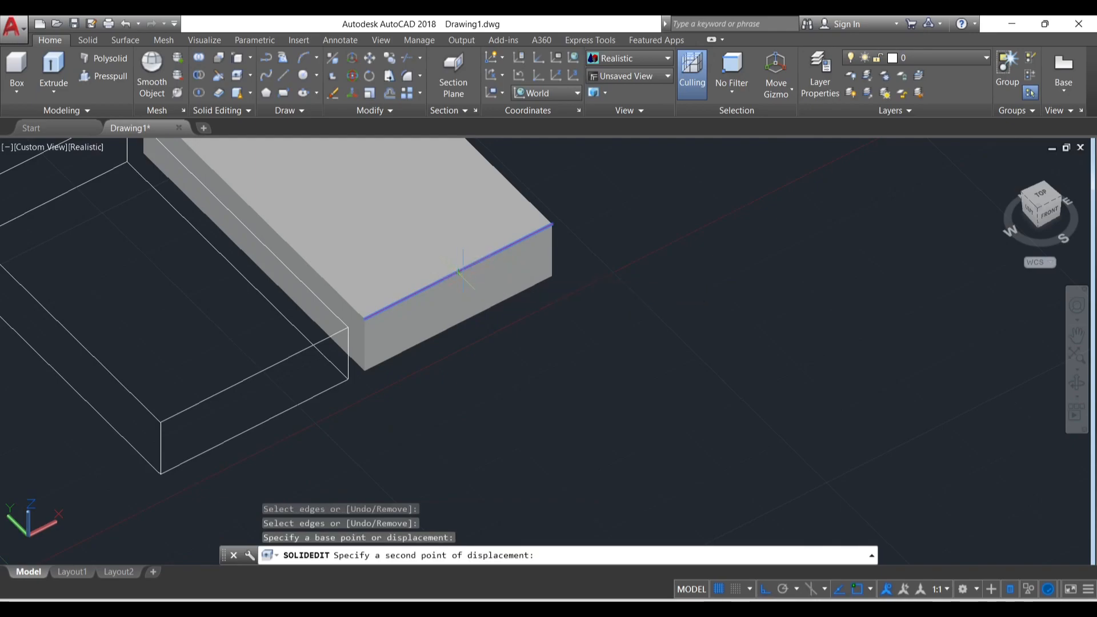
pyautogui.click(532, 337)
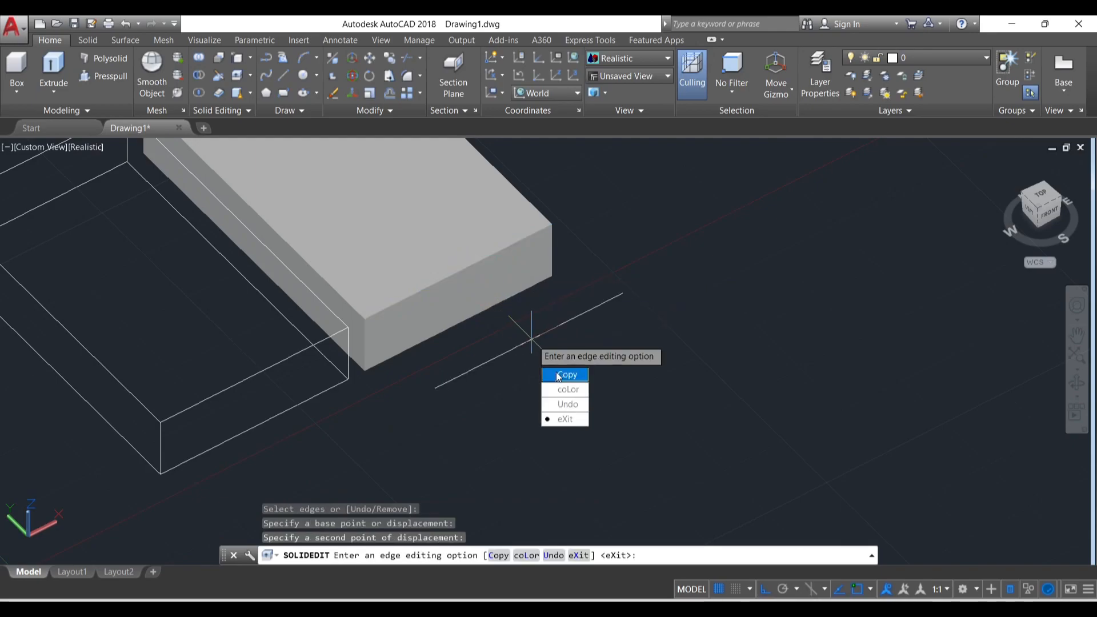
pyautogui.click(574, 419)
pyautogui.click(571, 434)
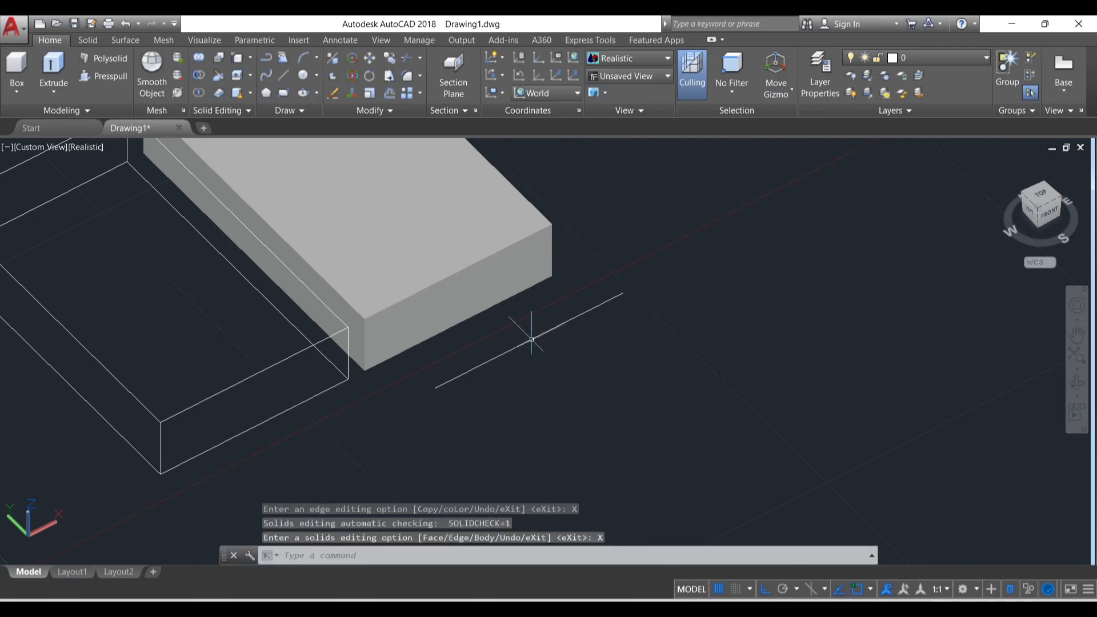
pyautogui.scroll(-4, 574, 309)
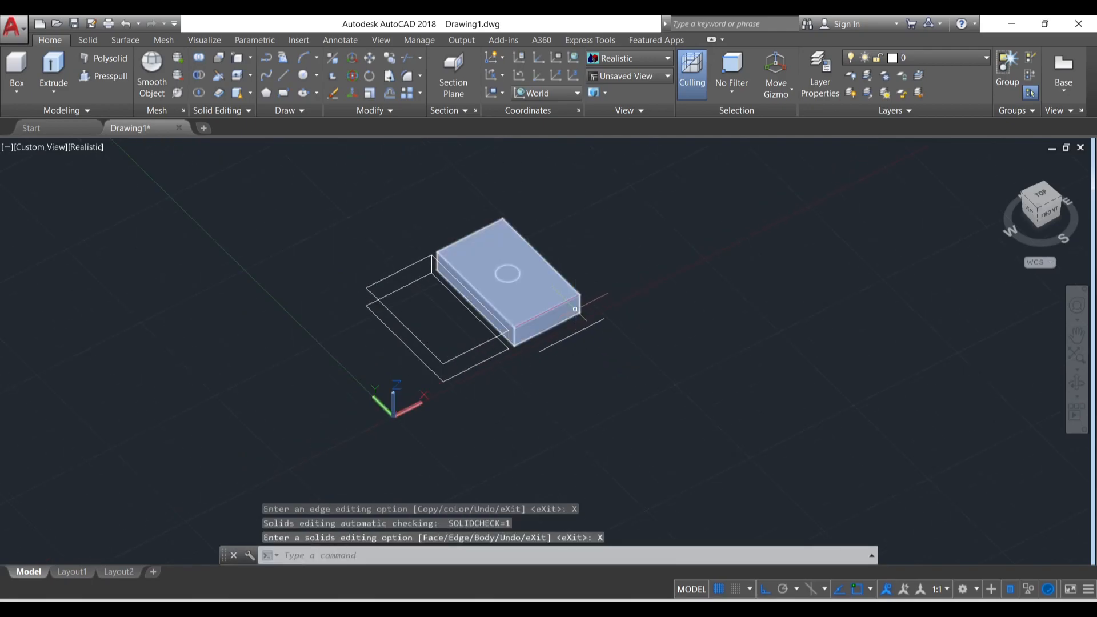
pyautogui.scroll(2, 575, 309)
pyautogui.click(250, 58)
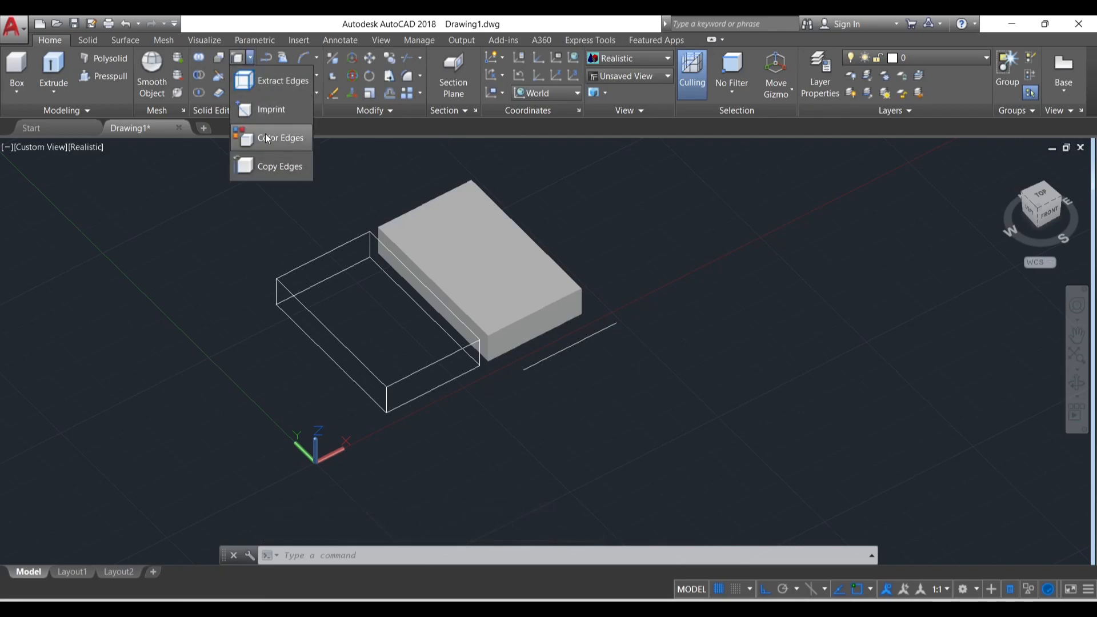
pyautogui.click(281, 234)
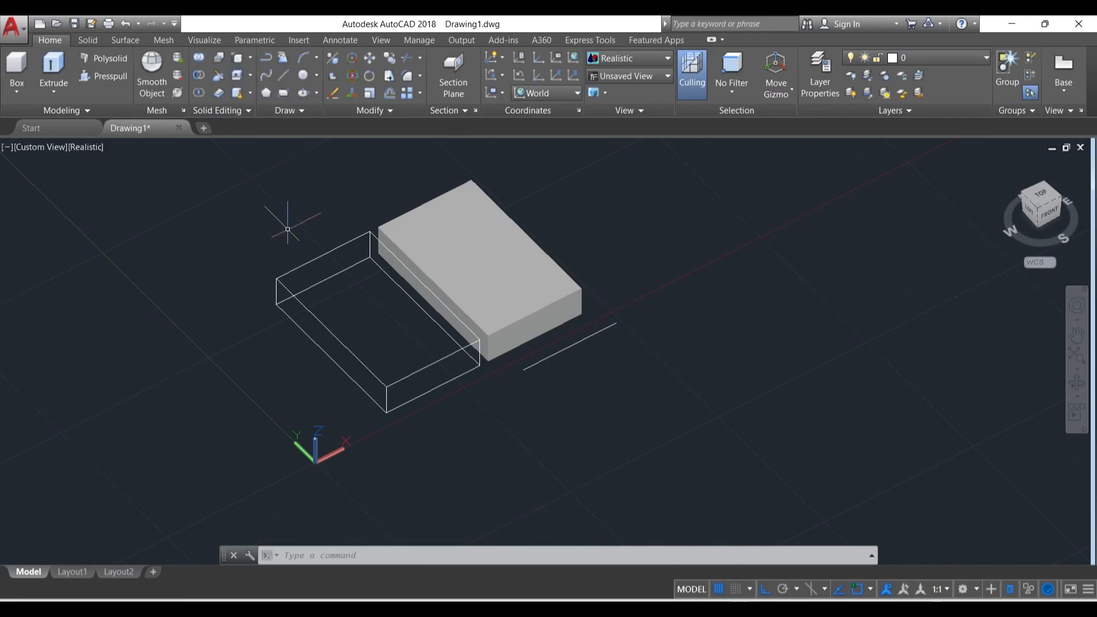
pyautogui.moveTo(520, 225)
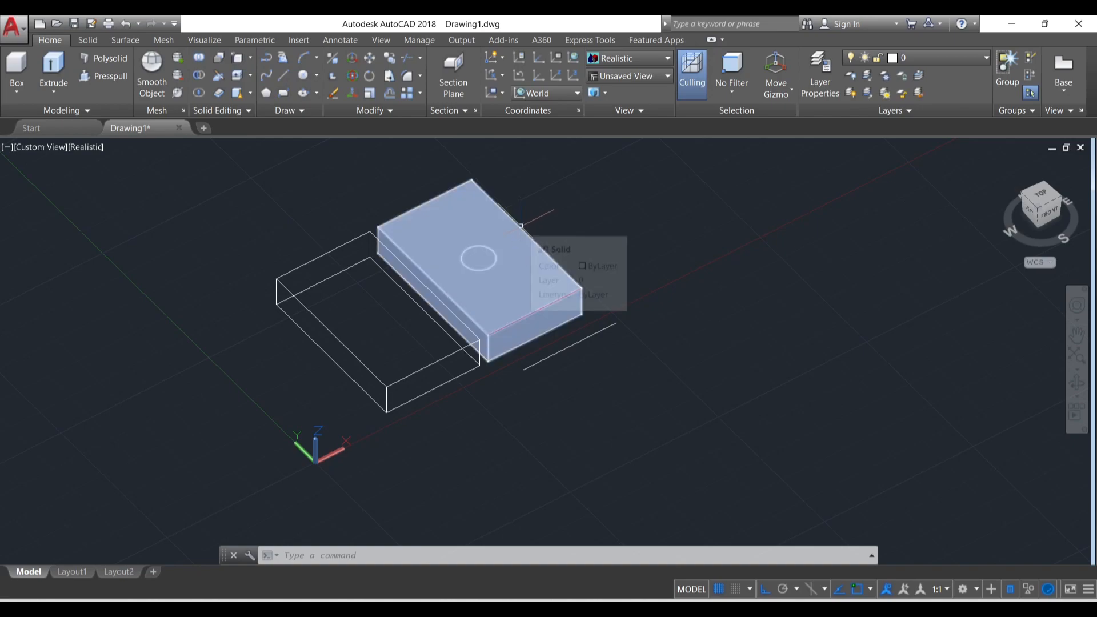